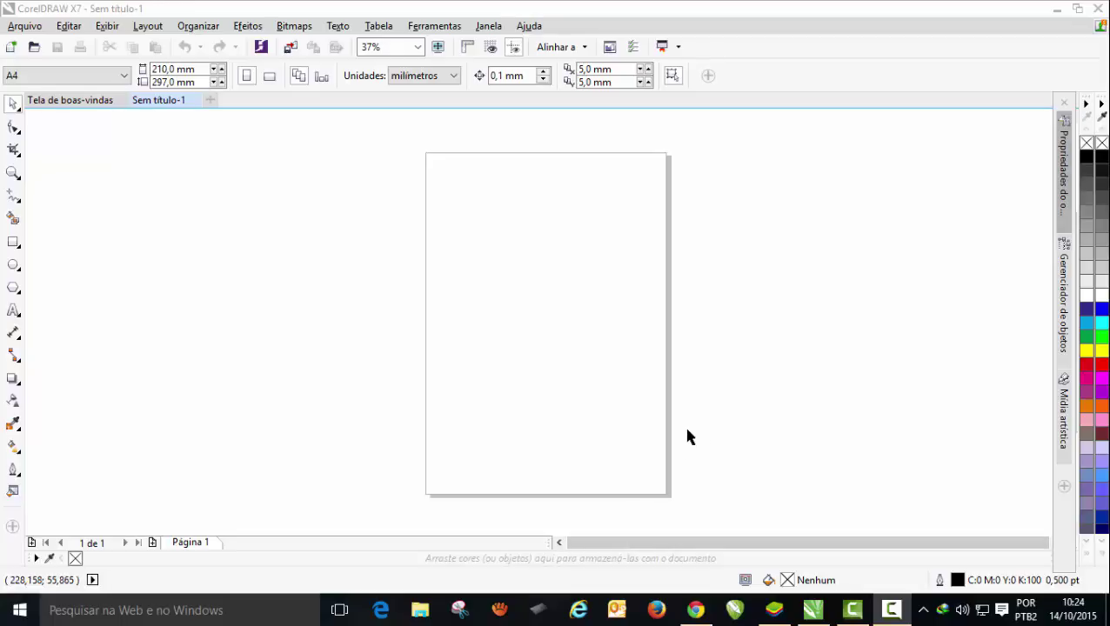
left_click(16, 152)
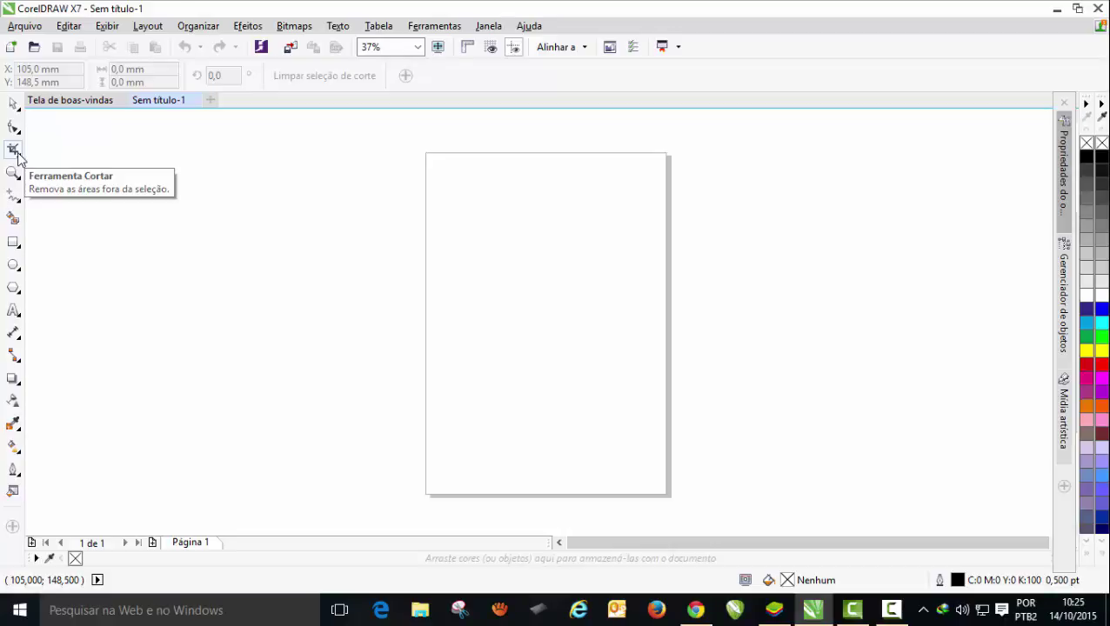
left_click(14, 150)
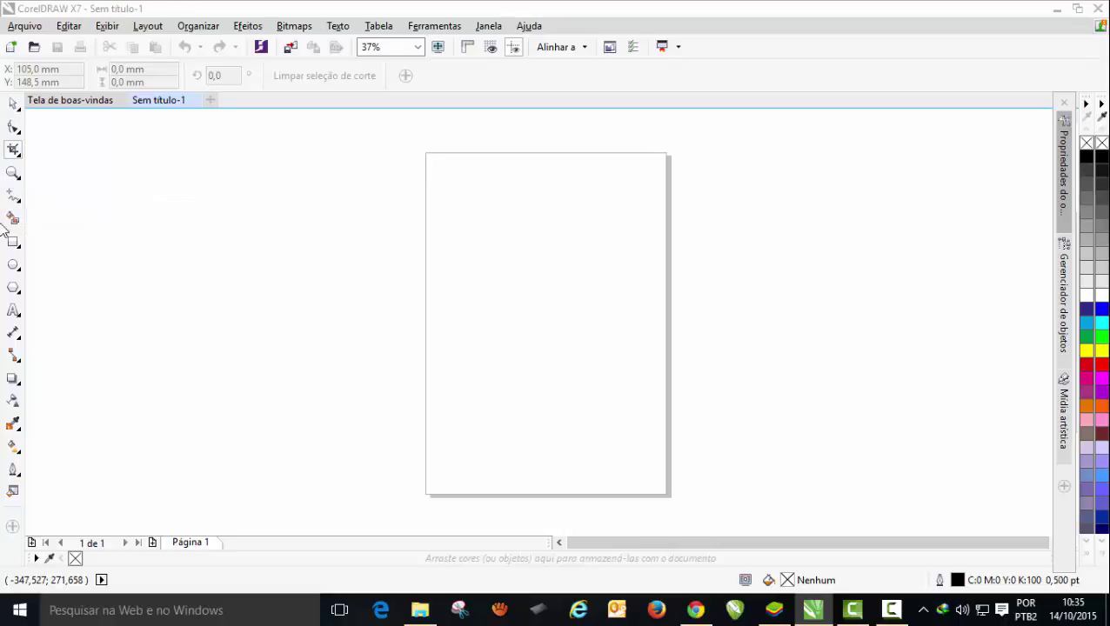
Draw a yellow-filled circle and a red-filled square to its right
left_click(14, 266)
mouse_move(470, 230)
left_mouse_down()
mouse_move(537, 298)
mouse_move(527, 283)
left_mouse_up()
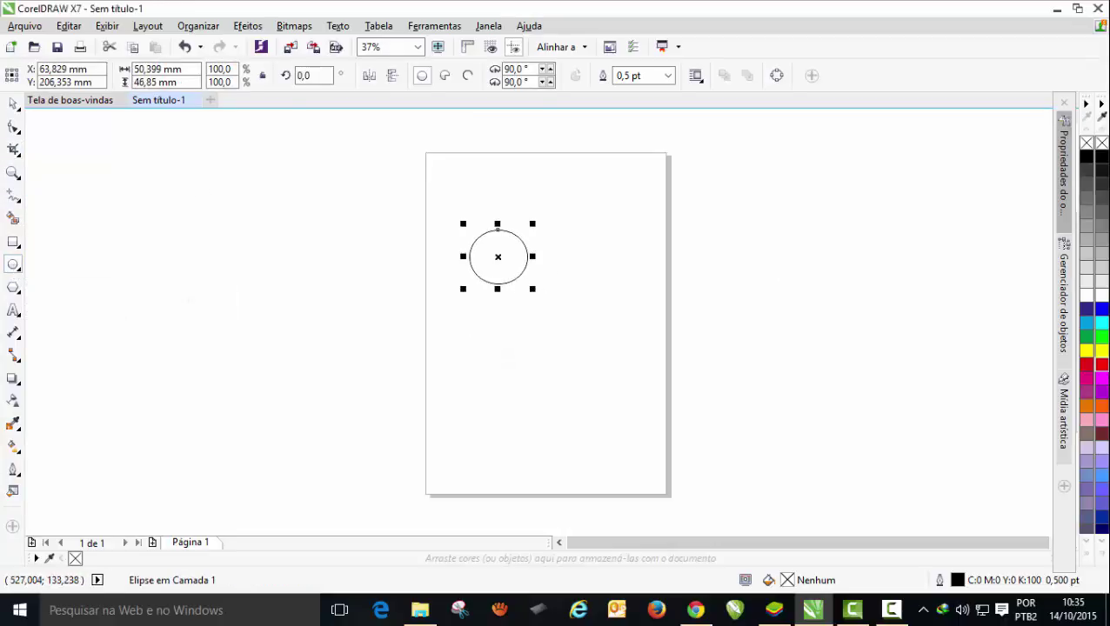
left_click(1087, 350)
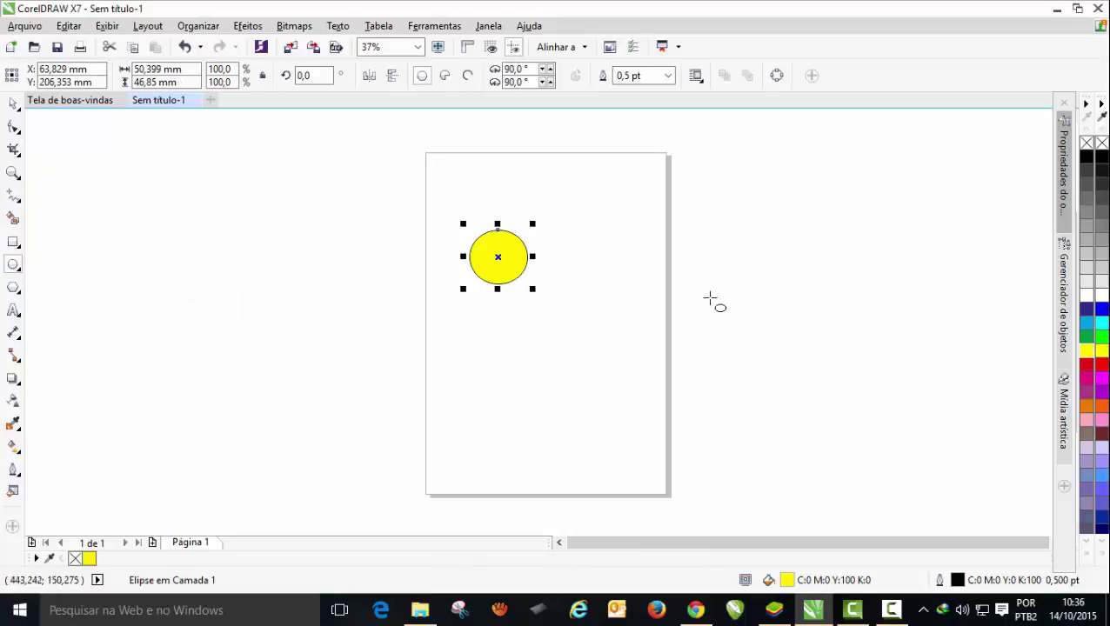
left_click(14, 244)
left_click_drag(594, 282, 644, 333)
left_click(1101, 365)
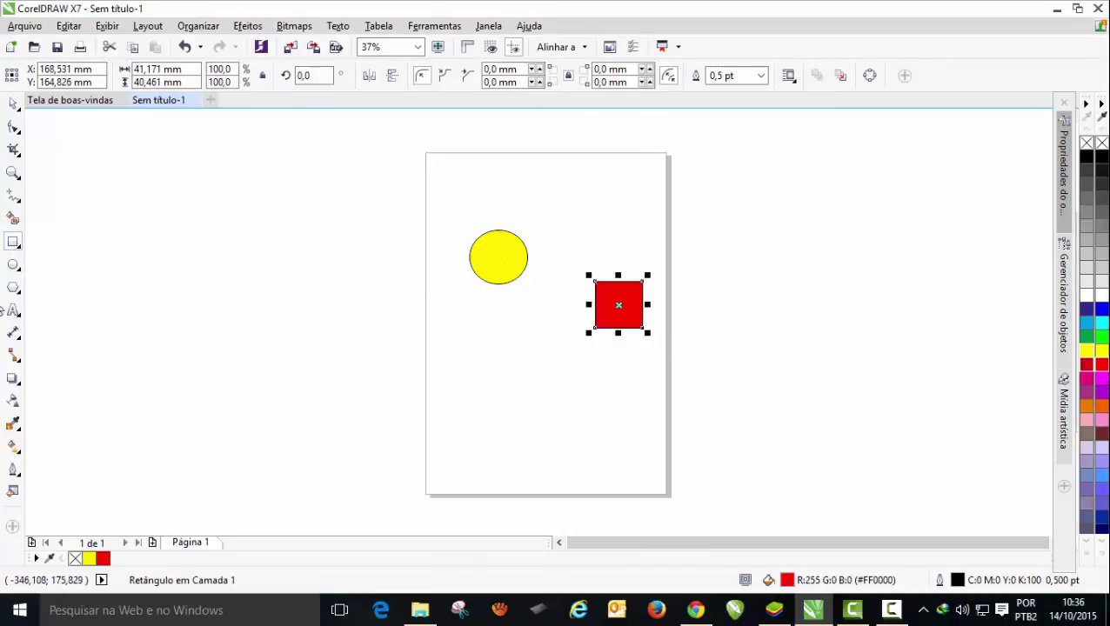
Draw a red five-pointed star below the square and return to the Pick tool
left_click(17, 292)
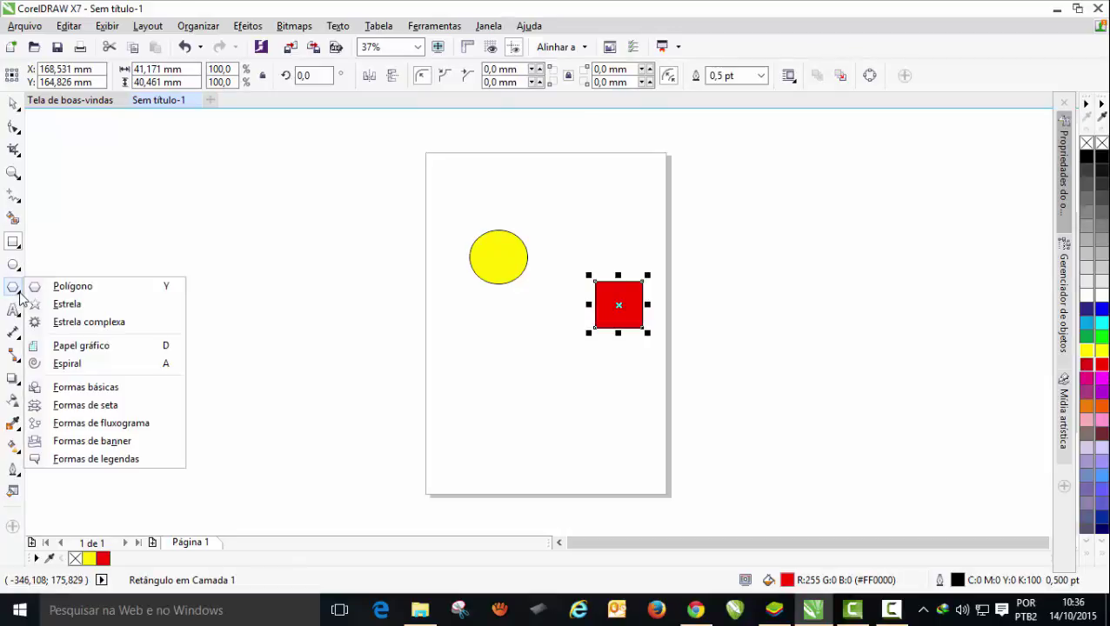
left_click(67, 303)
mouse_move(476, 357)
left_mouse_down()
mouse_move(570, 459)
mouse_move(575, 449)
left_mouse_up()
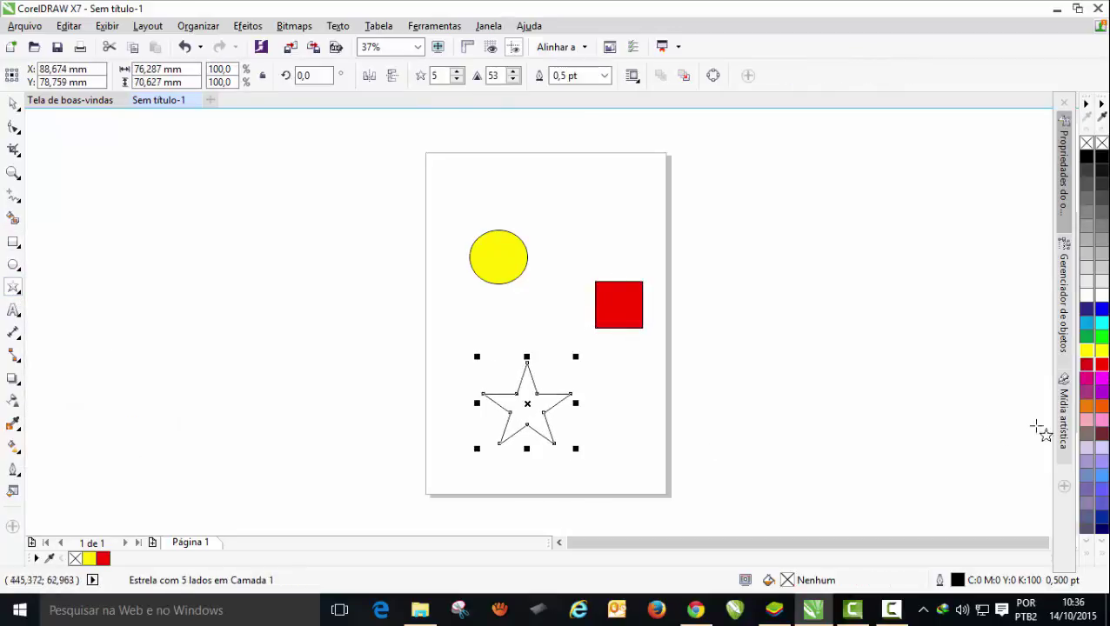
left_click(1101, 366)
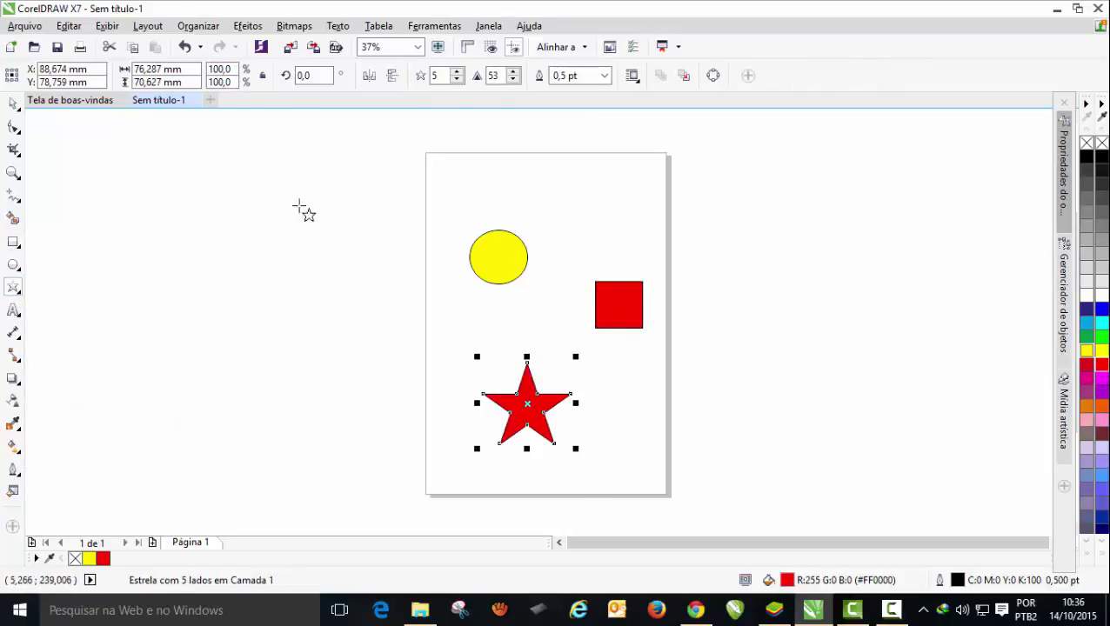
left_click(13, 102)
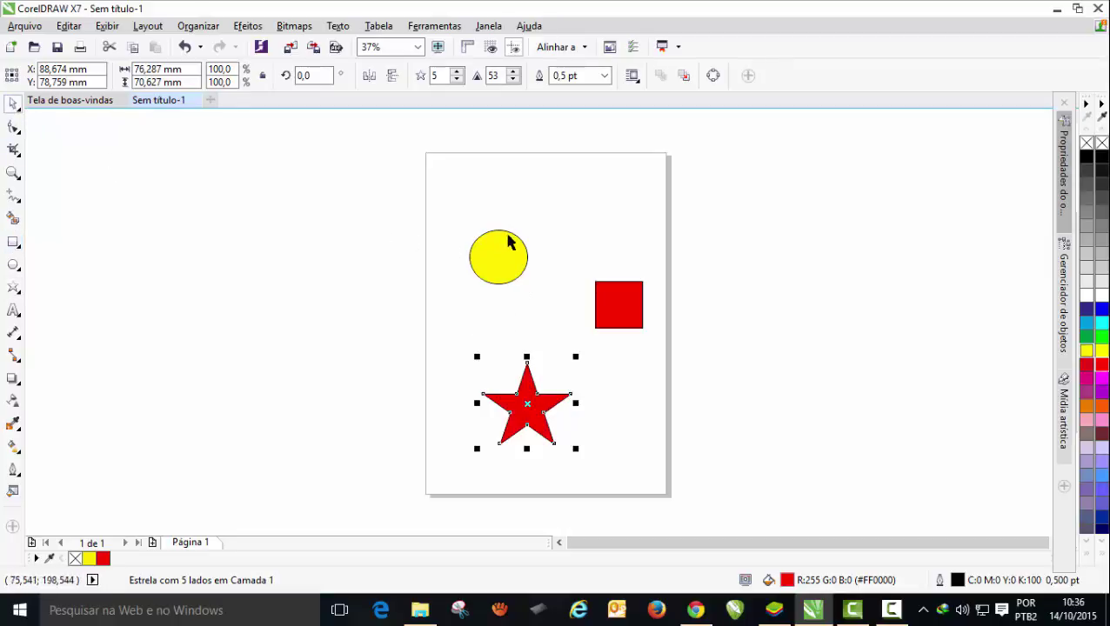
Roughly place the circle at left, the square at right and the star between them
left_click_drag(498, 254, 458, 188)
mouse_move(622, 300)
left_mouse_down()
mouse_move(604, 201)
mouse_move(620, 189)
left_mouse_up()
left_click_drag(526, 419, 541, 226)
left_click_drag(467, 198, 470, 301)
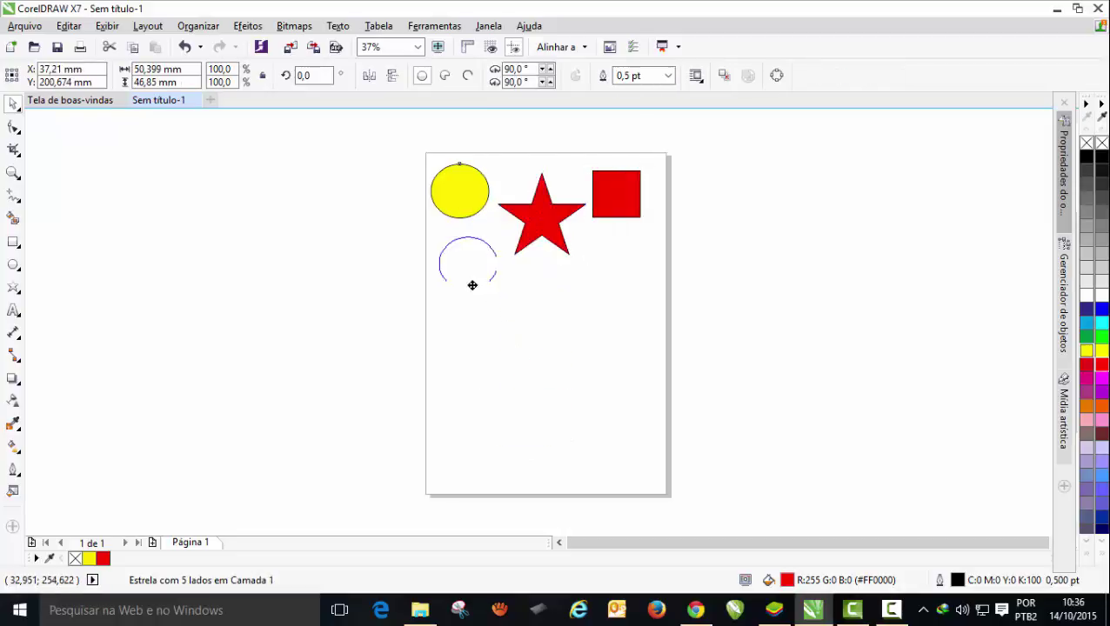
left_click_drag(614, 205, 635, 342)
Fine-tune positions so the star sits at top centre and the square lower right
left_click_drag(533, 243, 532, 237)
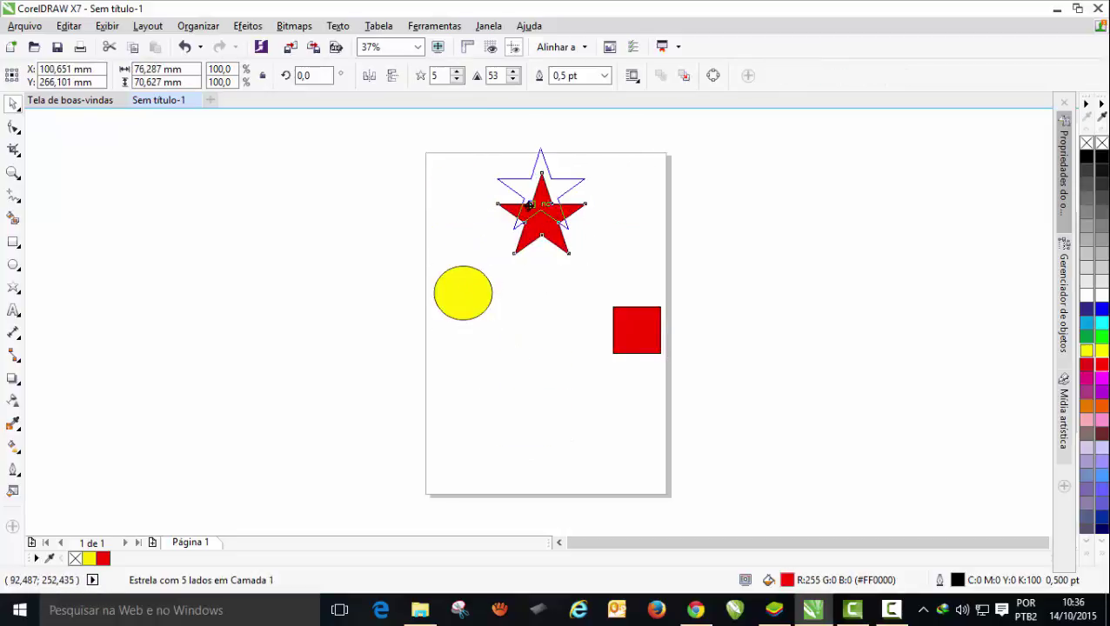
left_click_drag(465, 282, 473, 299)
left_click_drag(529, 217, 547, 247)
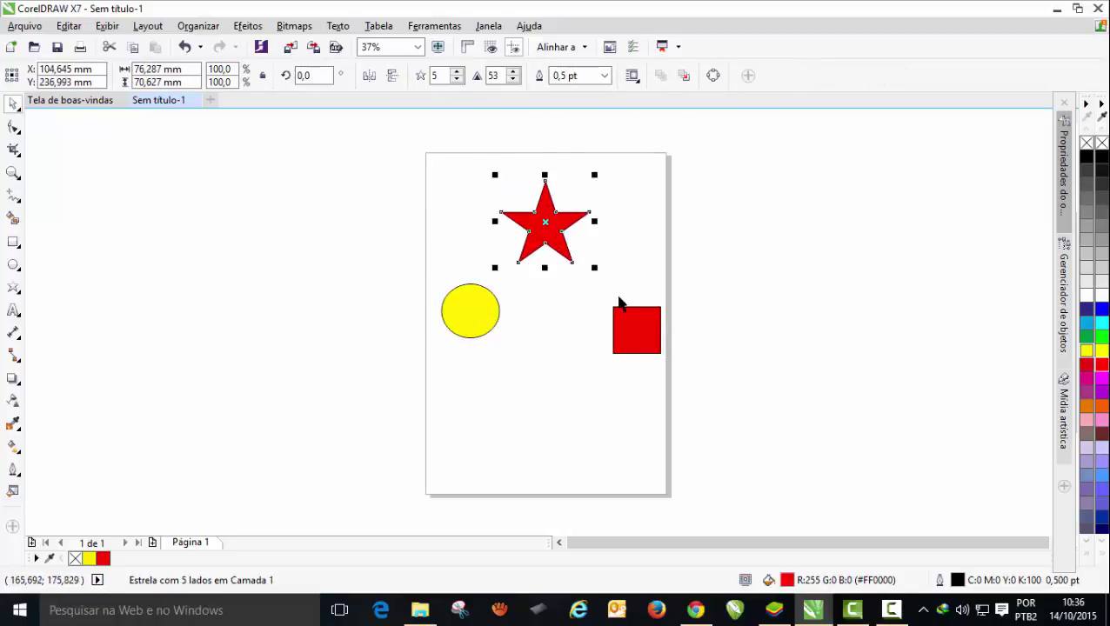
left_click_drag(626, 339, 618, 308)
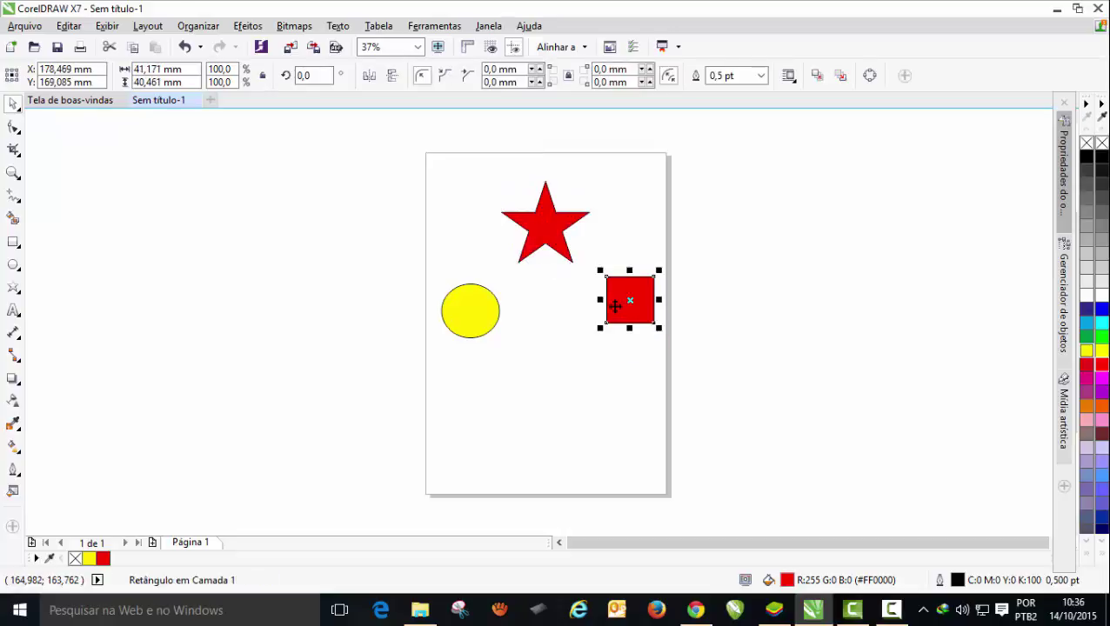
left_click_drag(615, 305, 622, 334)
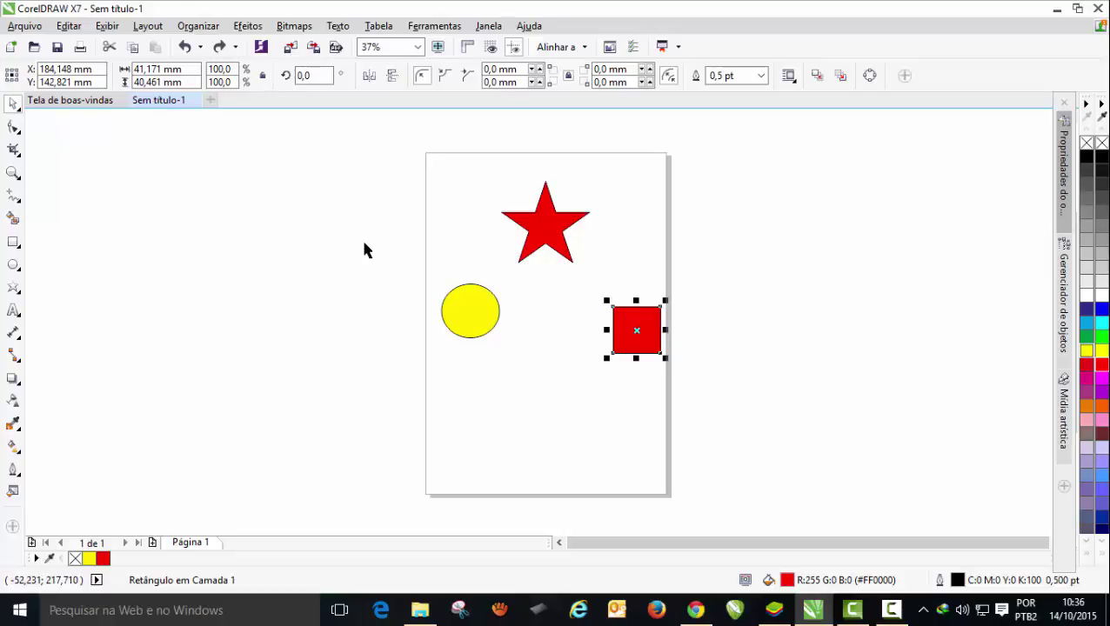
key("z")
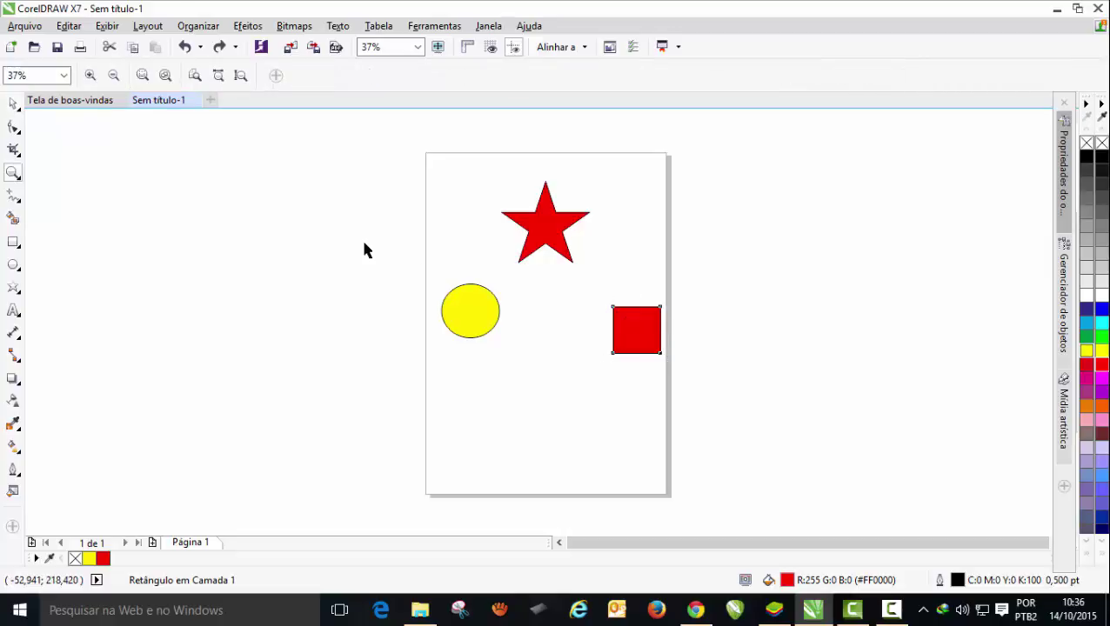
Zoom in and out on the red square several times with the Zoom tool
left_click(654, 328)
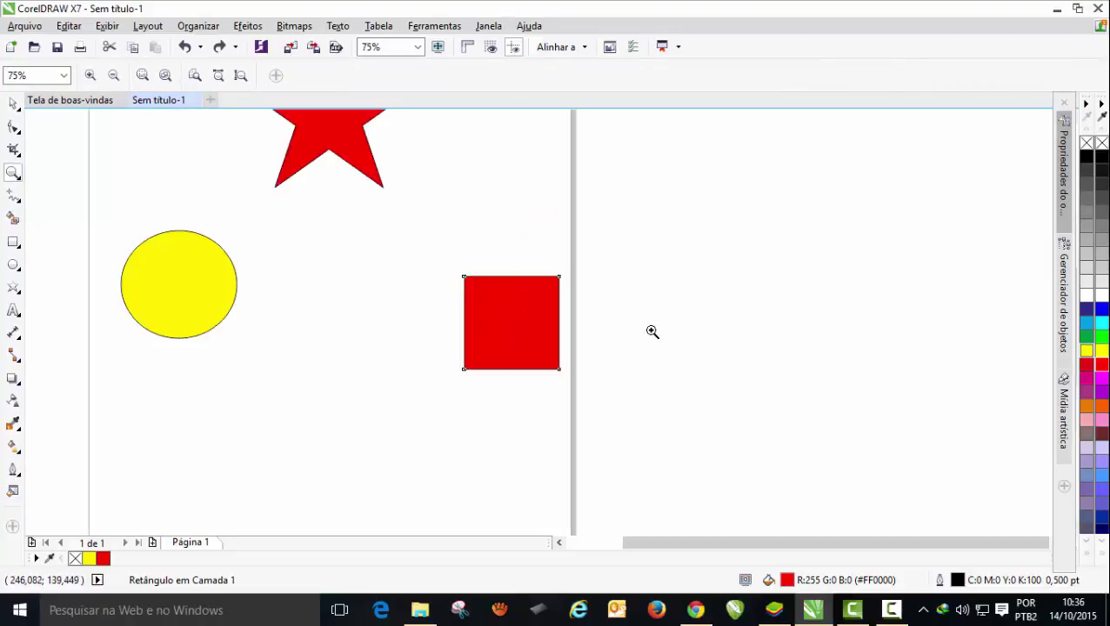
left_click(515, 326)
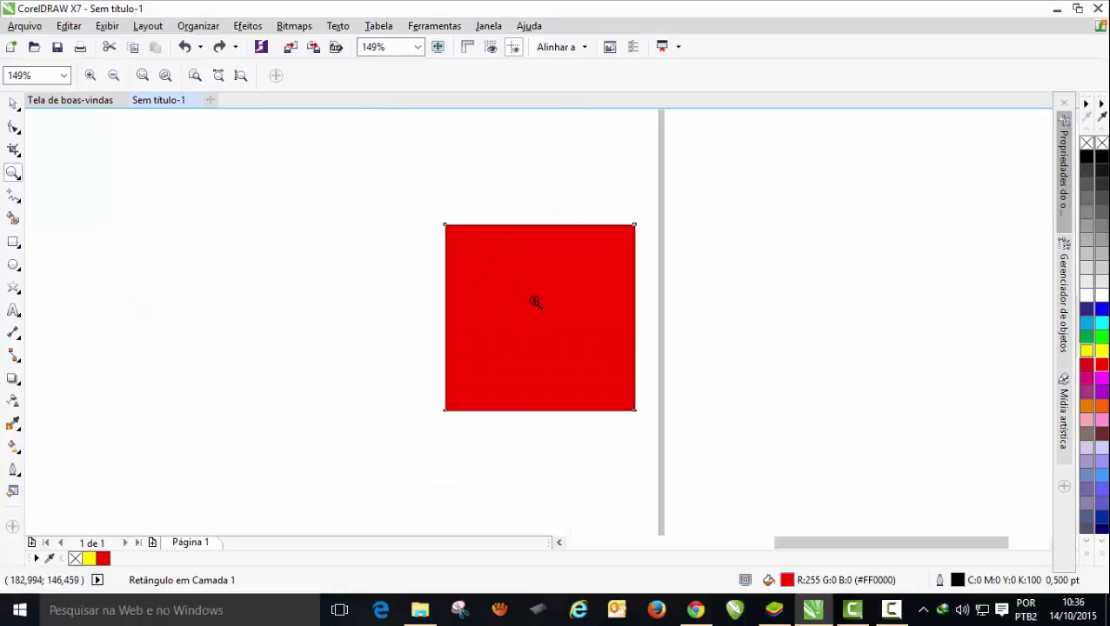
left_click(535, 302)
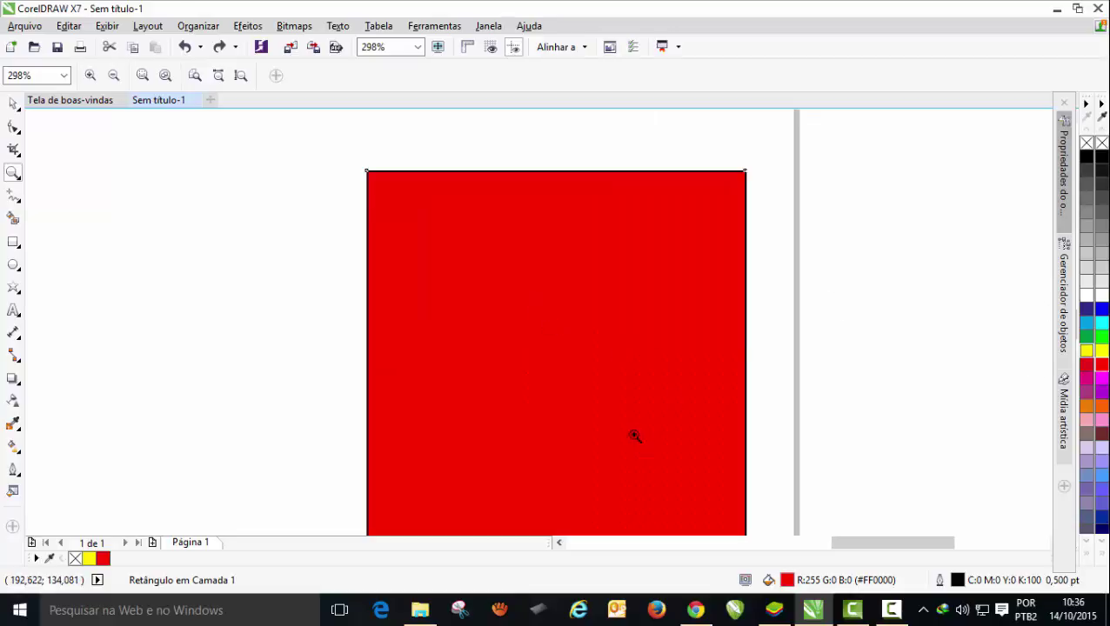
right_click(592, 391)
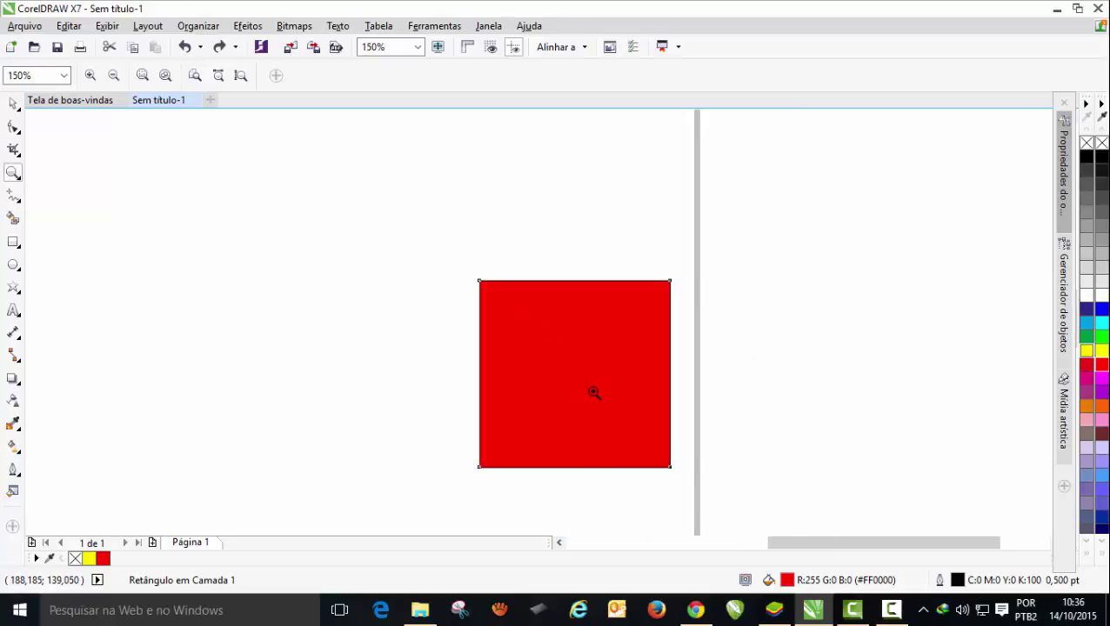
left_click(591, 391)
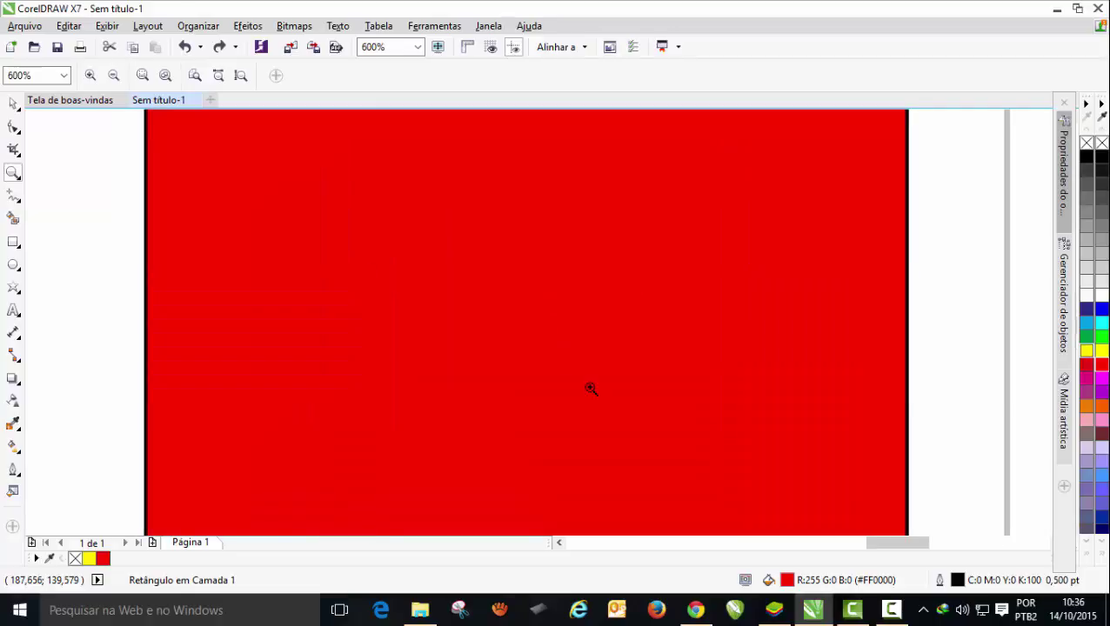
right_click(590, 389)
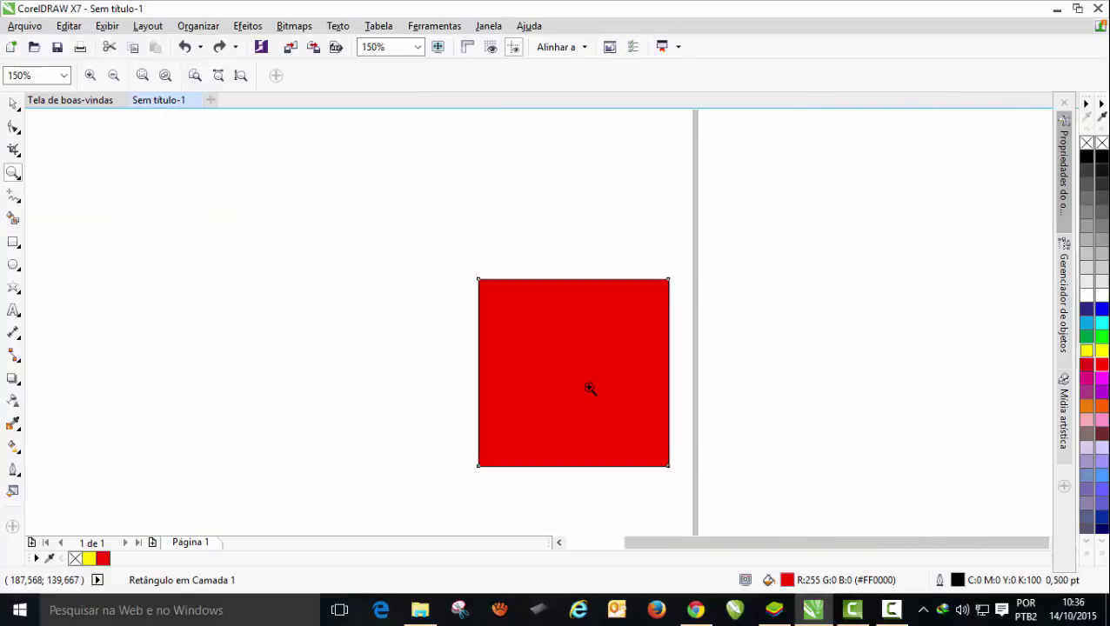
right_click(589, 388)
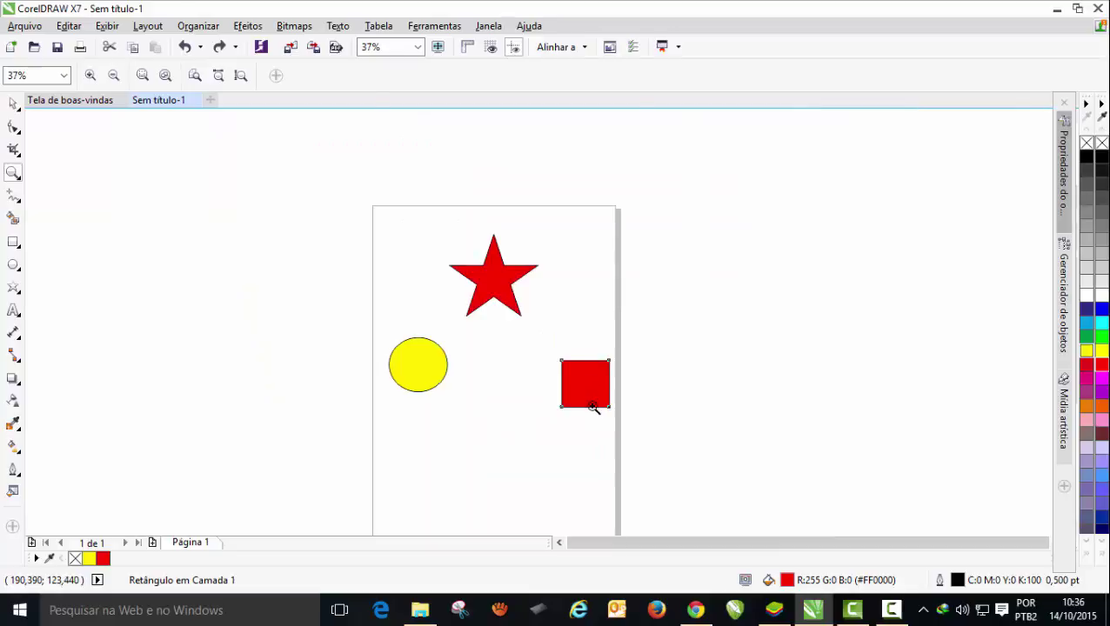
left_click(590, 401)
left_click(589, 401)
right_click(588, 301)
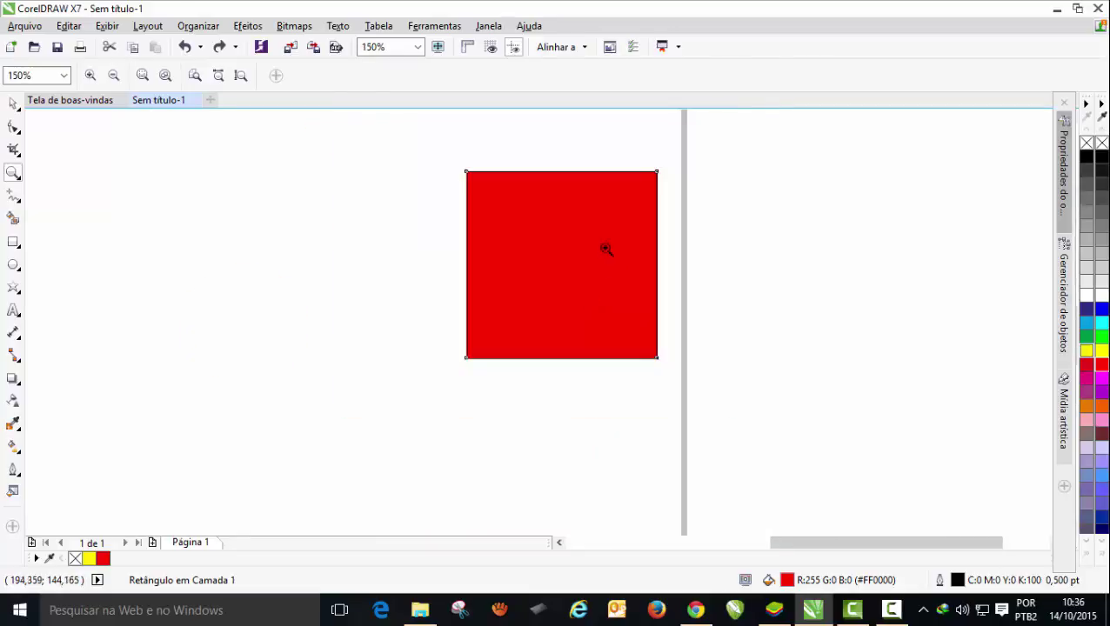
left_click(570, 190)
right_click(549, 327)
right_click(549, 328)
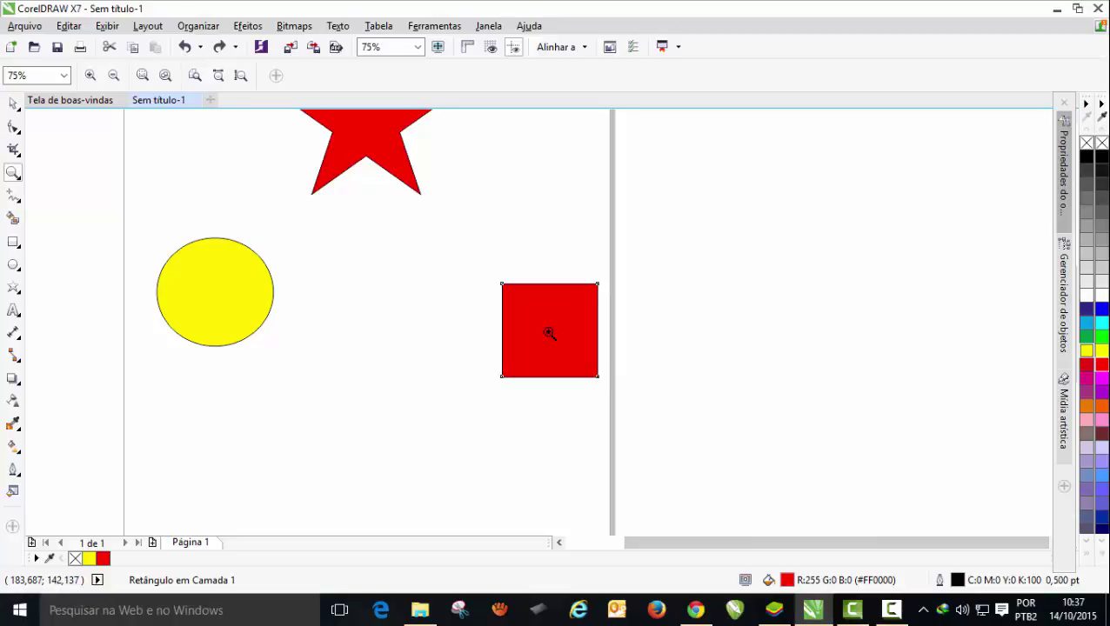
Zoom deep into the red square again, then back out to the whole page
left_click(549, 333)
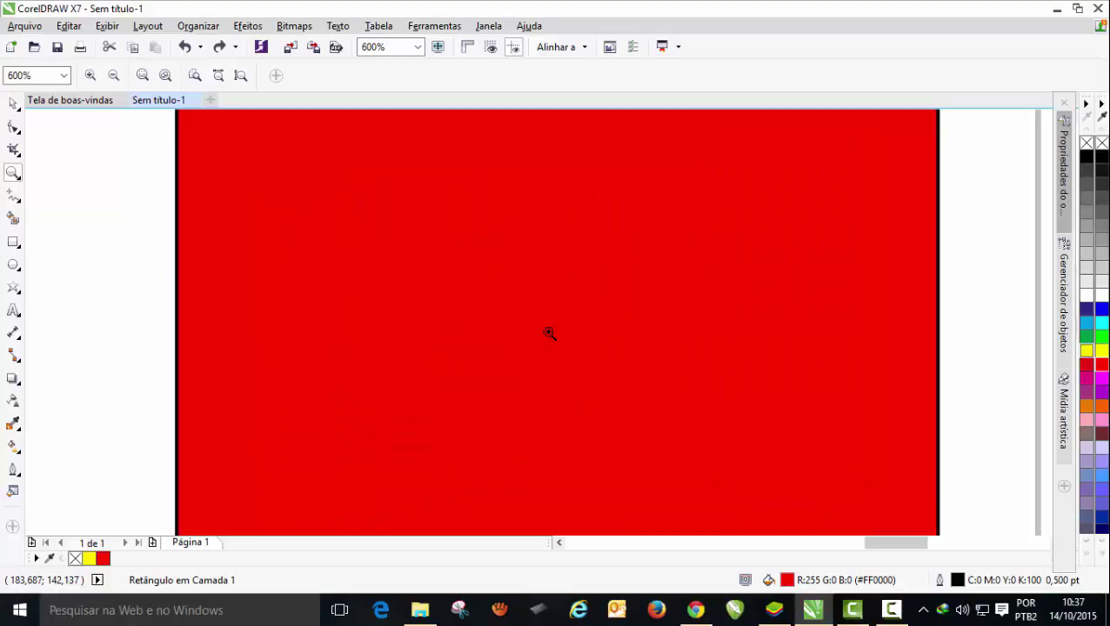
right_click(549, 334)
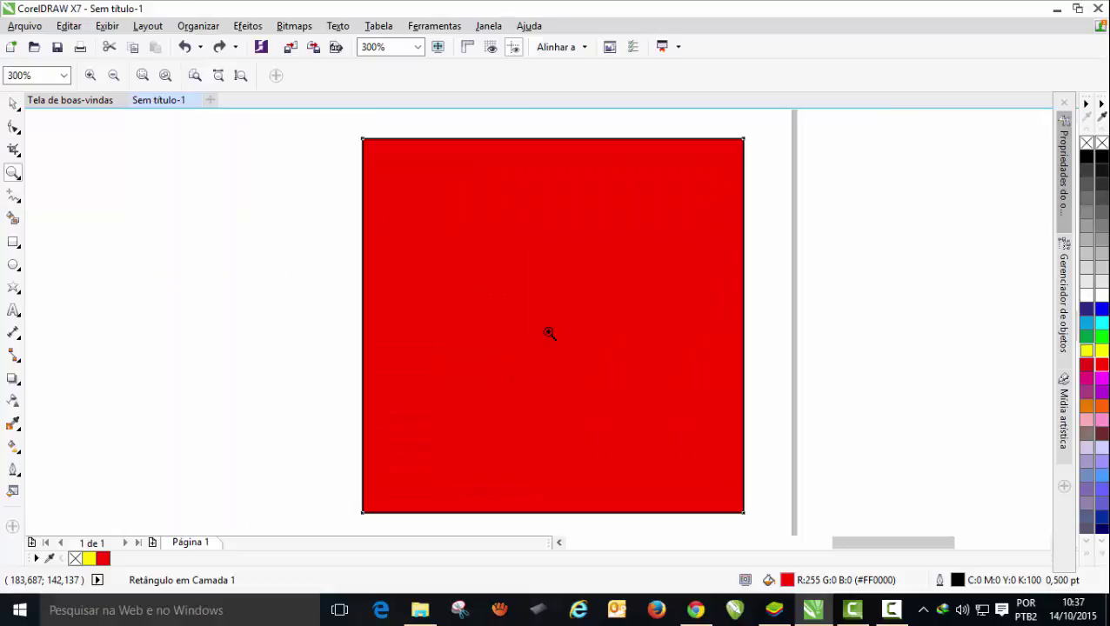
right_click(549, 333)
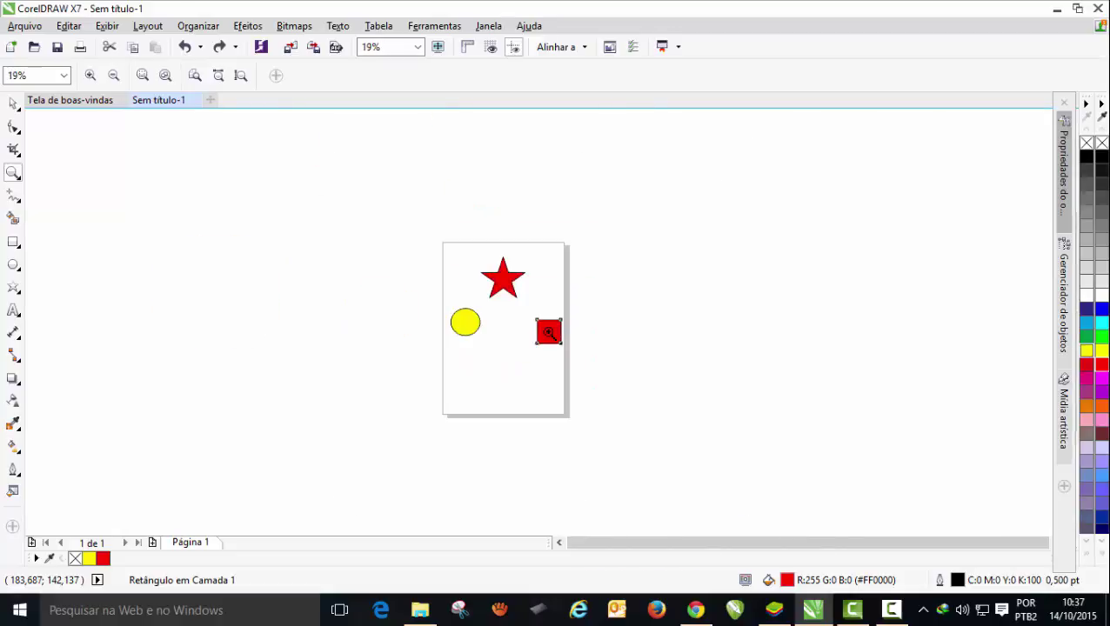
left_click(549, 333)
left_click(549, 333)
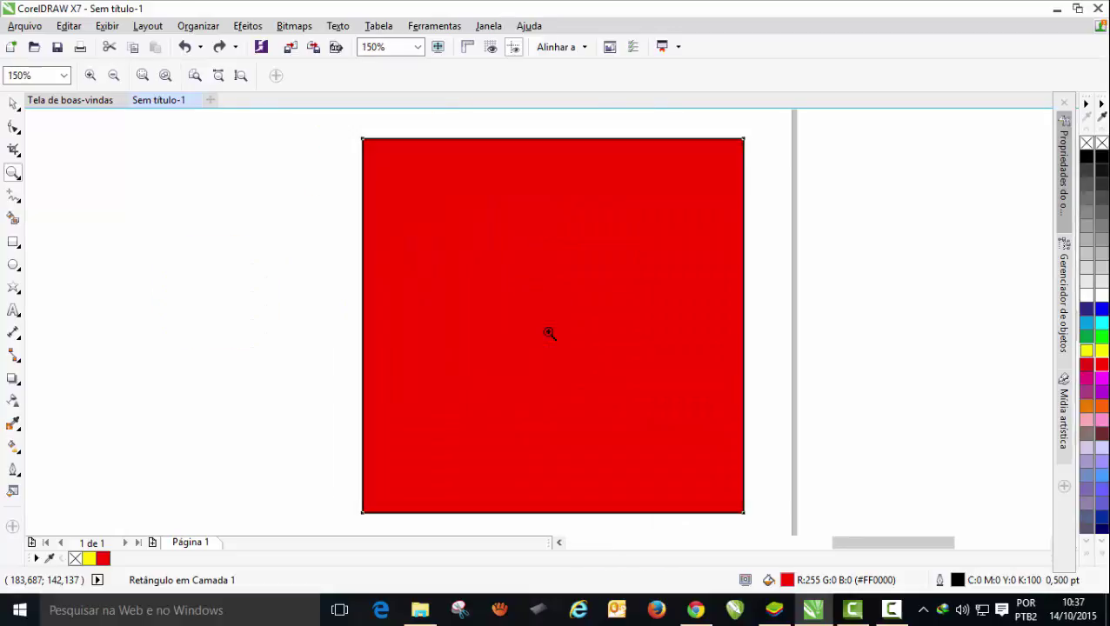
left_click(549, 333)
right_click(549, 333)
right_click(549, 333)
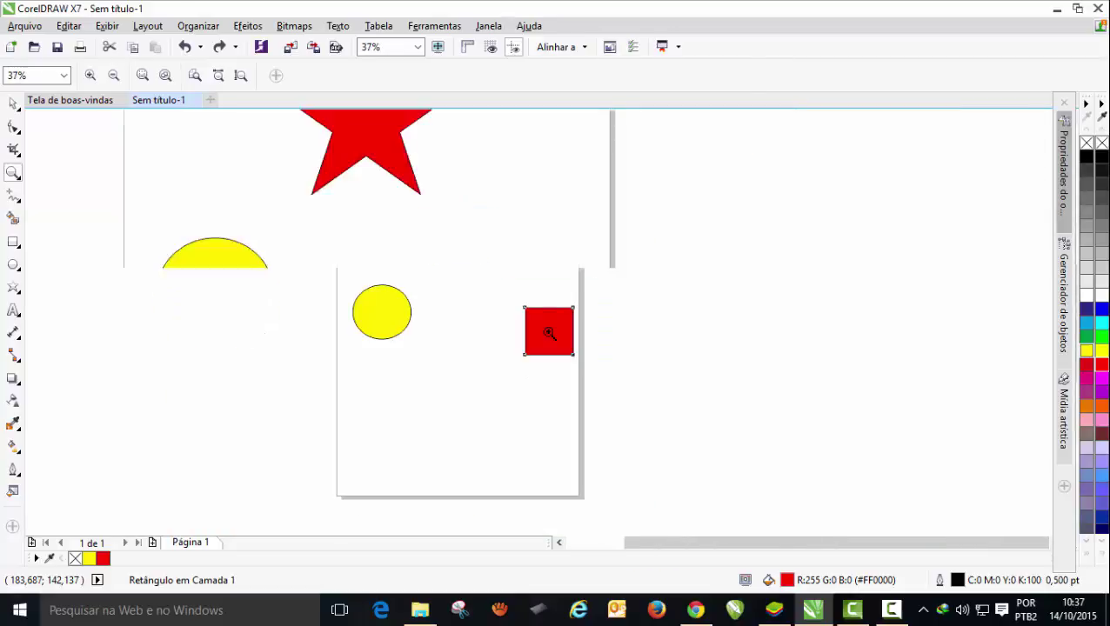
left_click(549, 333)
left_click(549, 333)
right_click(549, 333)
right_click(548, 333)
left_click(549, 333)
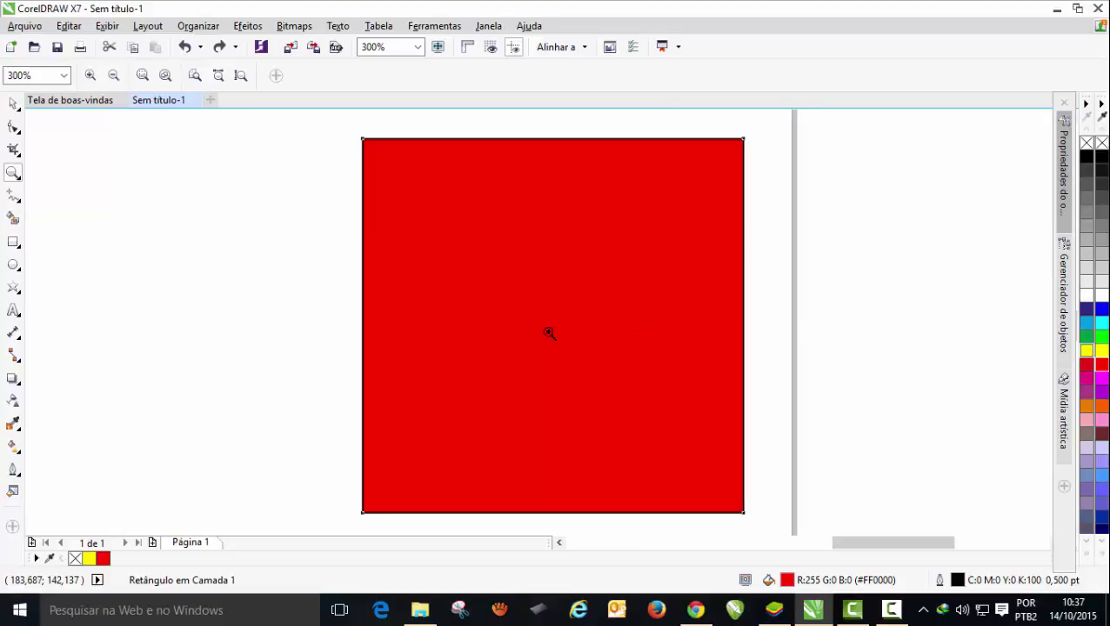
right_click(535, 334)
right_click(535, 334)
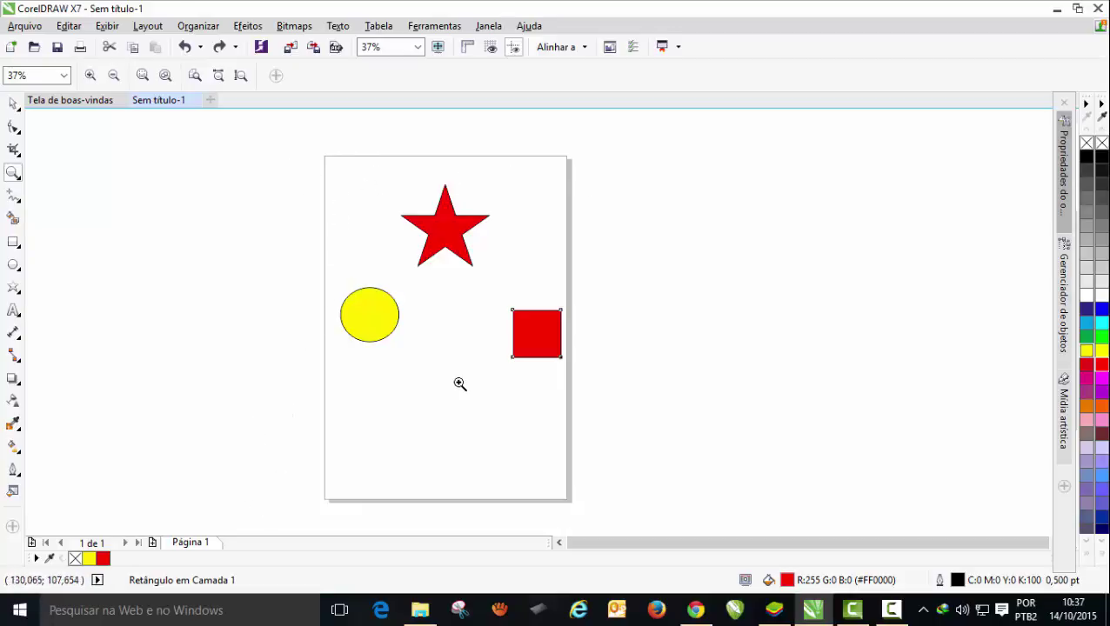
Marquee-zoom onto the three shapes, then onto the star, then onto the star's left arm
left_click_drag(317, 166, 585, 384)
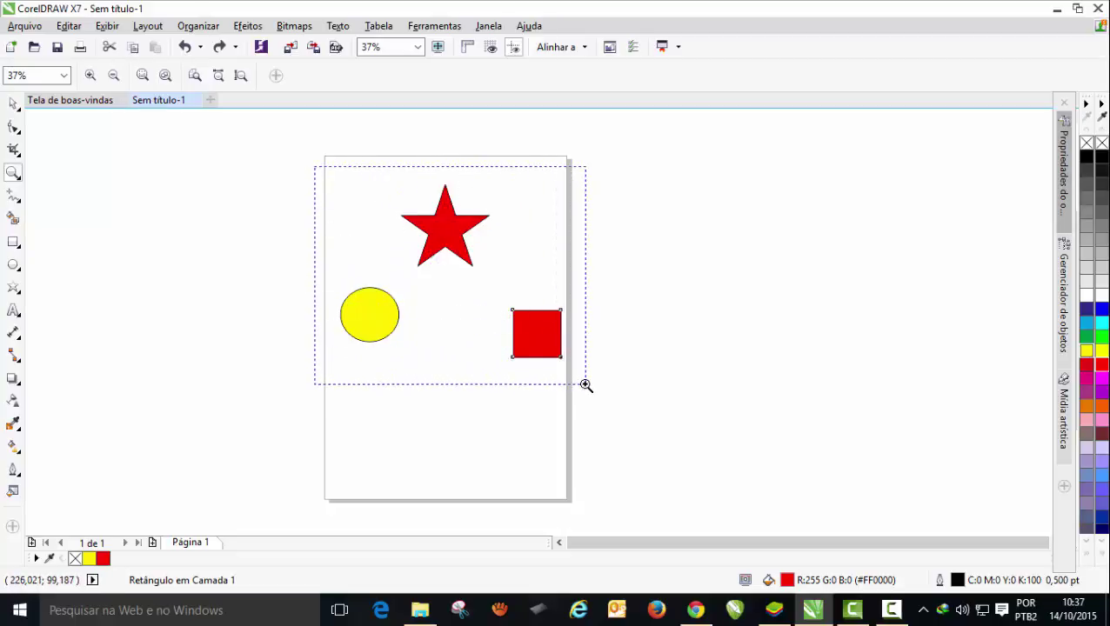
left_click_drag(584, 385, 585, 386)
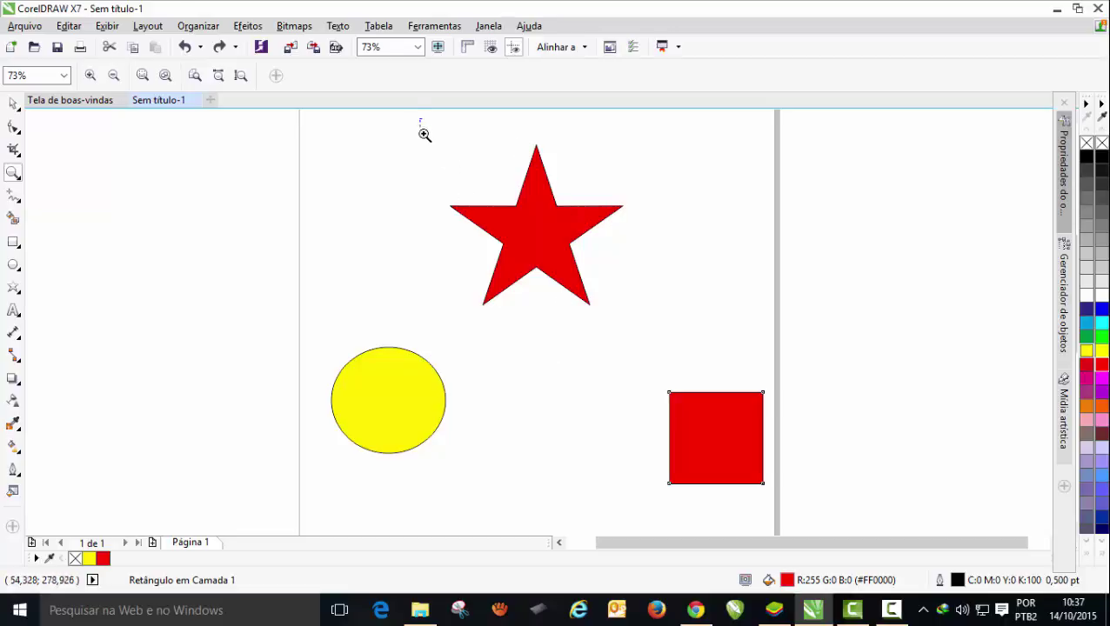
mouse_move(420, 118)
left_mouse_down()
mouse_move(517, 292)
mouse_move(648, 327)
left_mouse_up()
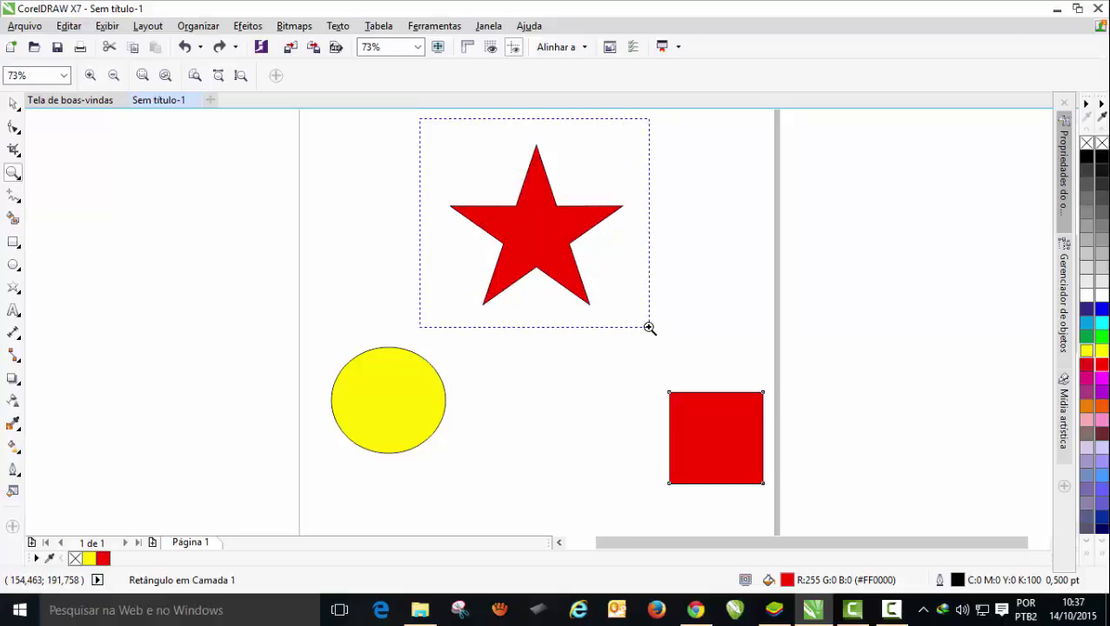
left_click_drag(649, 327, 649, 327)
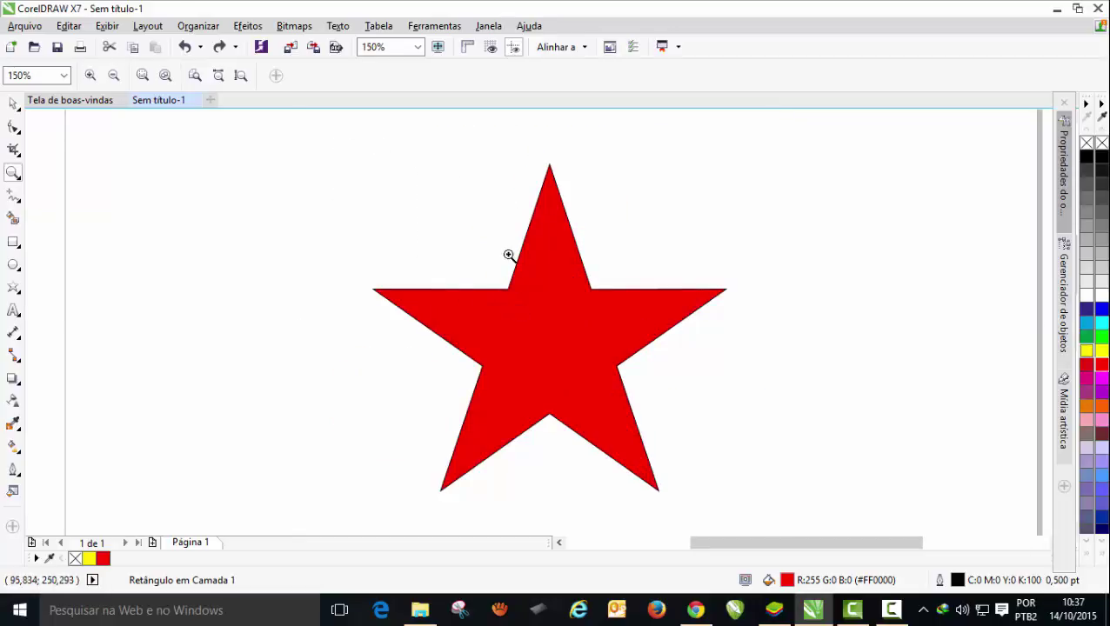
left_click_drag(348, 252, 541, 399)
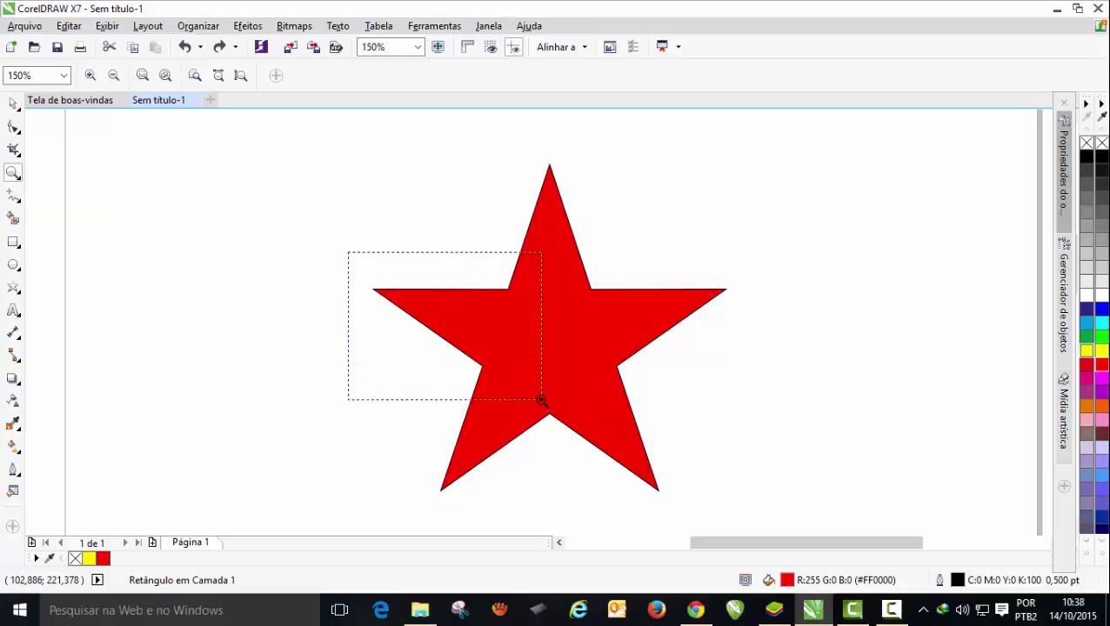
left_click_drag(541, 401, 541, 400)
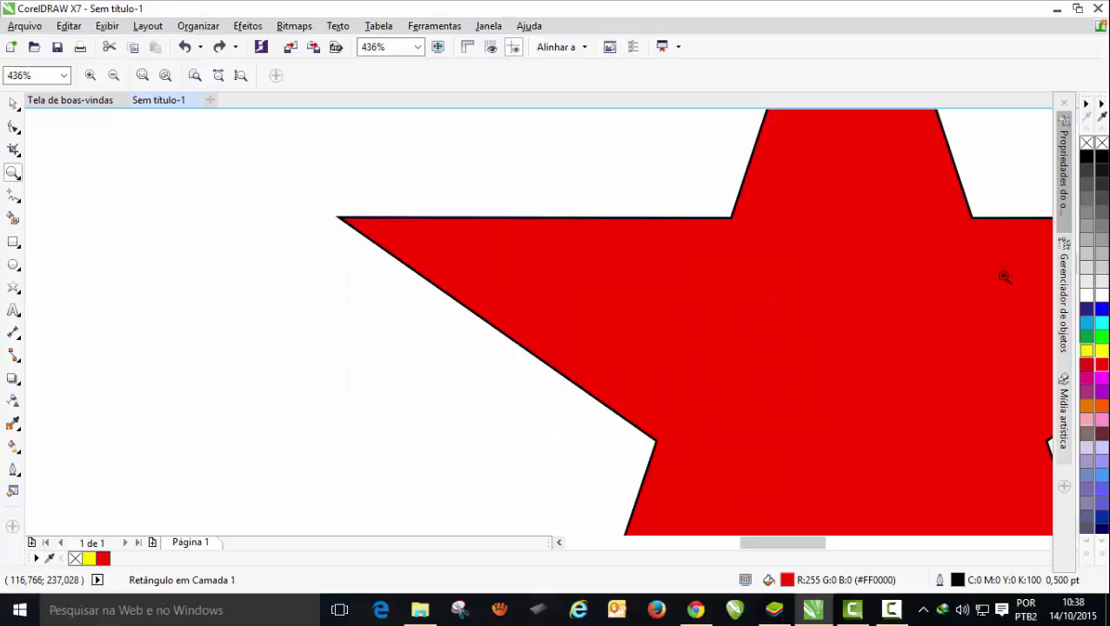
Zoom out to the page, then marquee-zoom onto the top of the yellow circle
right_click(758, 175)
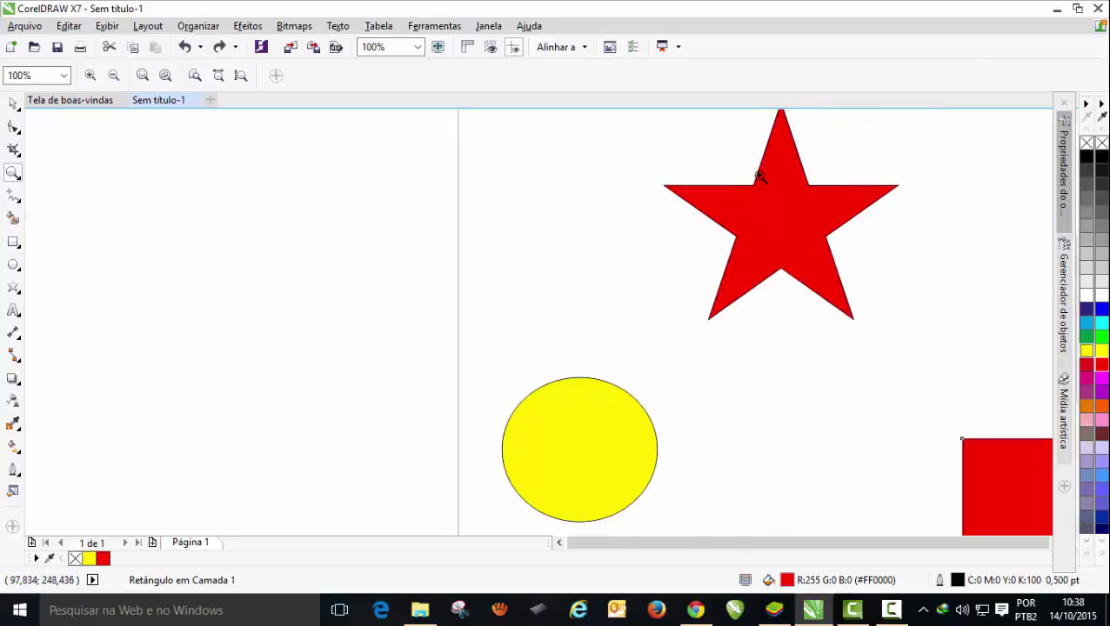
right_click(758, 175)
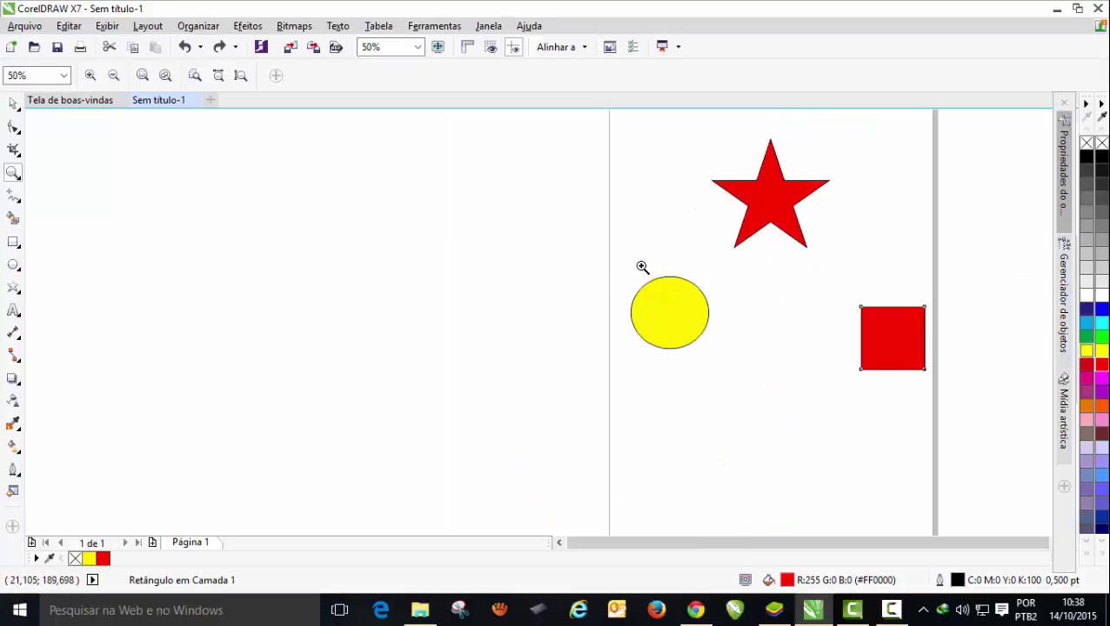
left_click_drag(641, 245, 656, 340)
left_click_drag(710, 370, 711, 314)
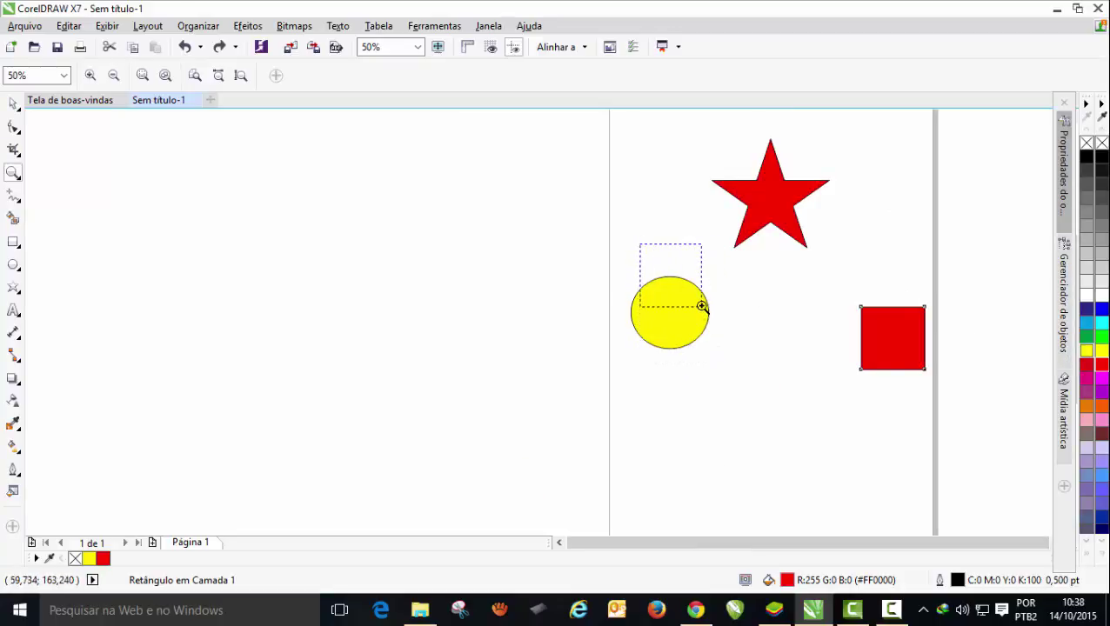
left_click_drag(711, 314, 714, 306)
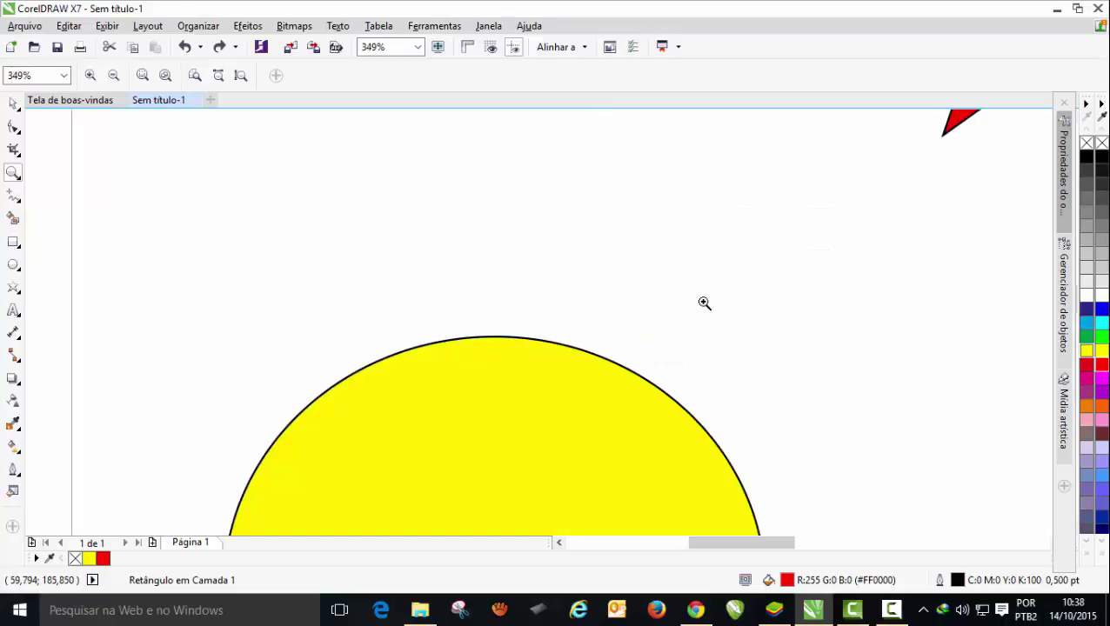
Scroll the wheel out repeatedly until the drawing-space limit warning appears
scroll(448, 461, "down", 4)
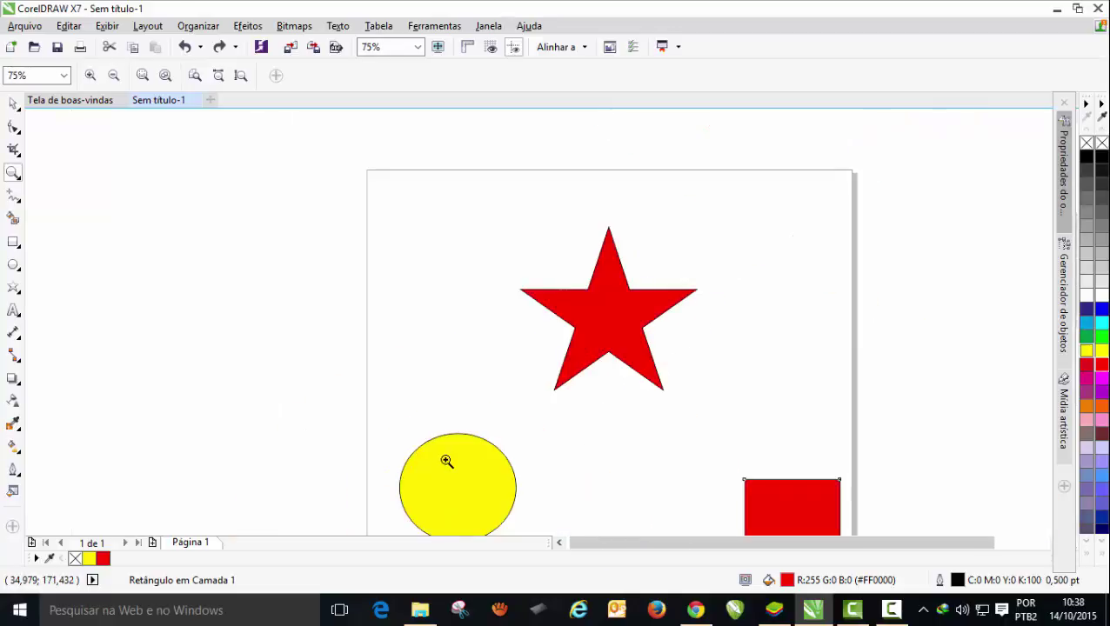
scroll(566, 500, "down", 3)
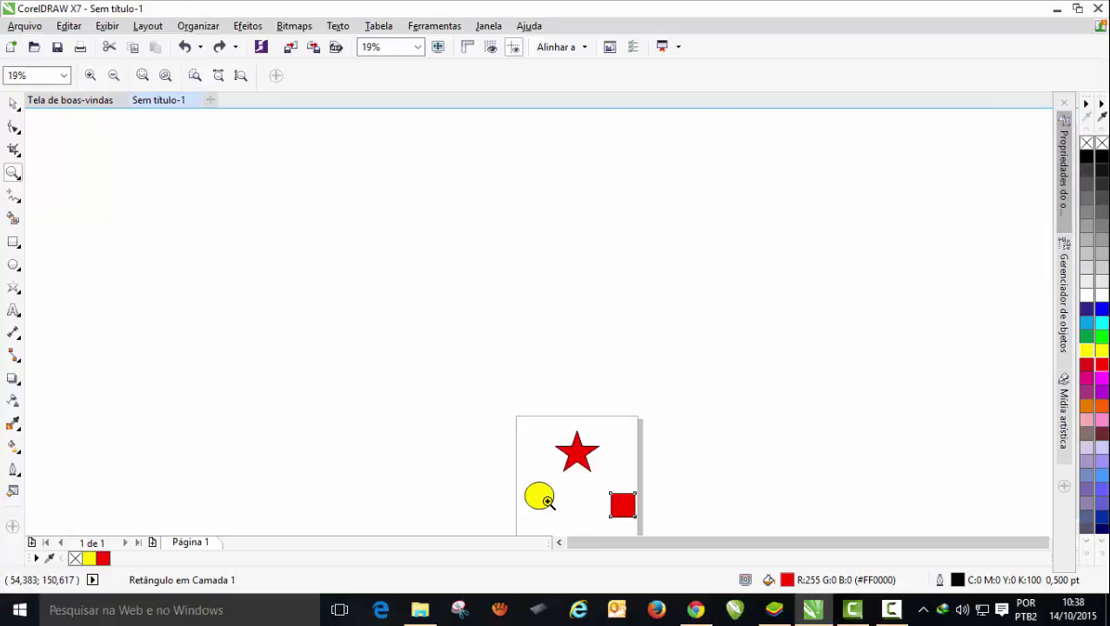
scroll(546, 501, "down", 1)
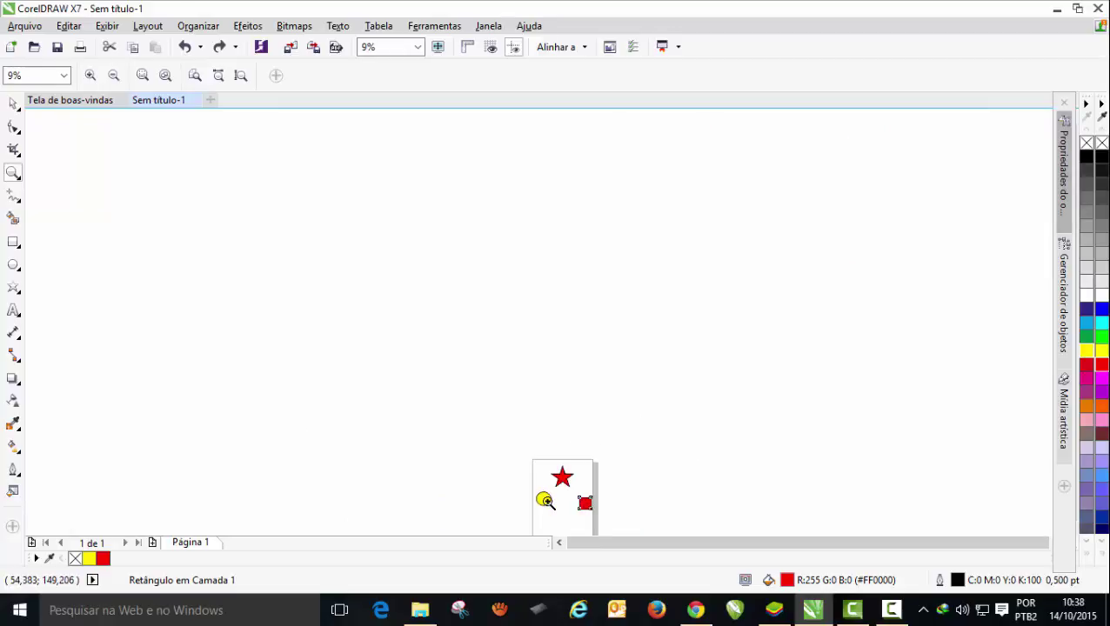
scroll(544, 501, "down", 1)
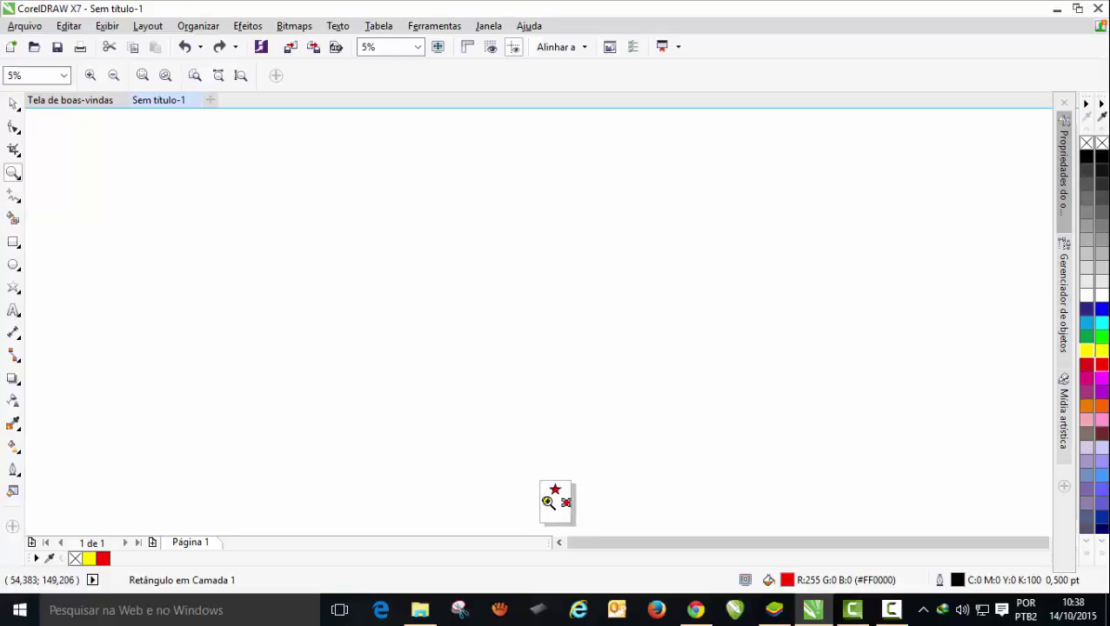
scroll(548, 502, "down", 2)
scroll(548, 502, "down", 1)
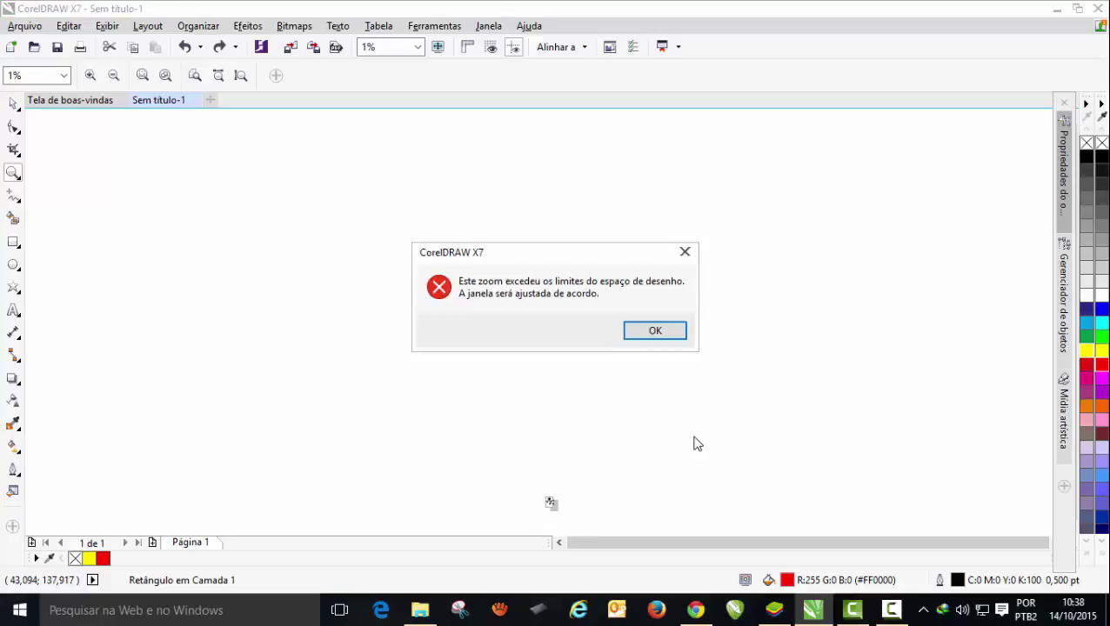
Dismiss the drawing-space warning and fit all objects to the window with F4
left_click(651, 336)
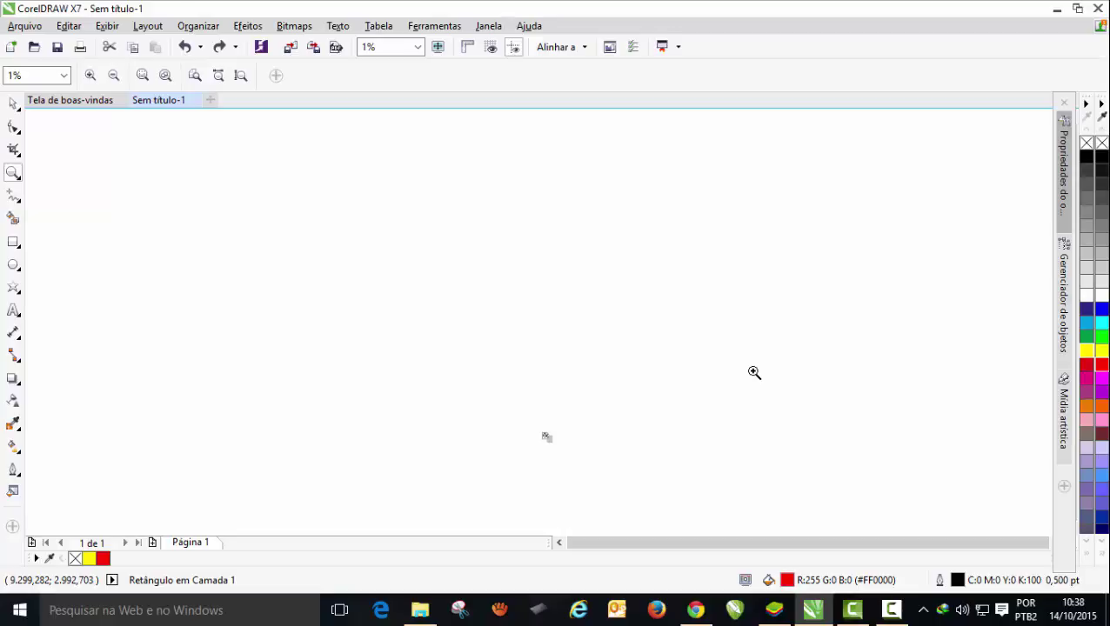
key("F4")
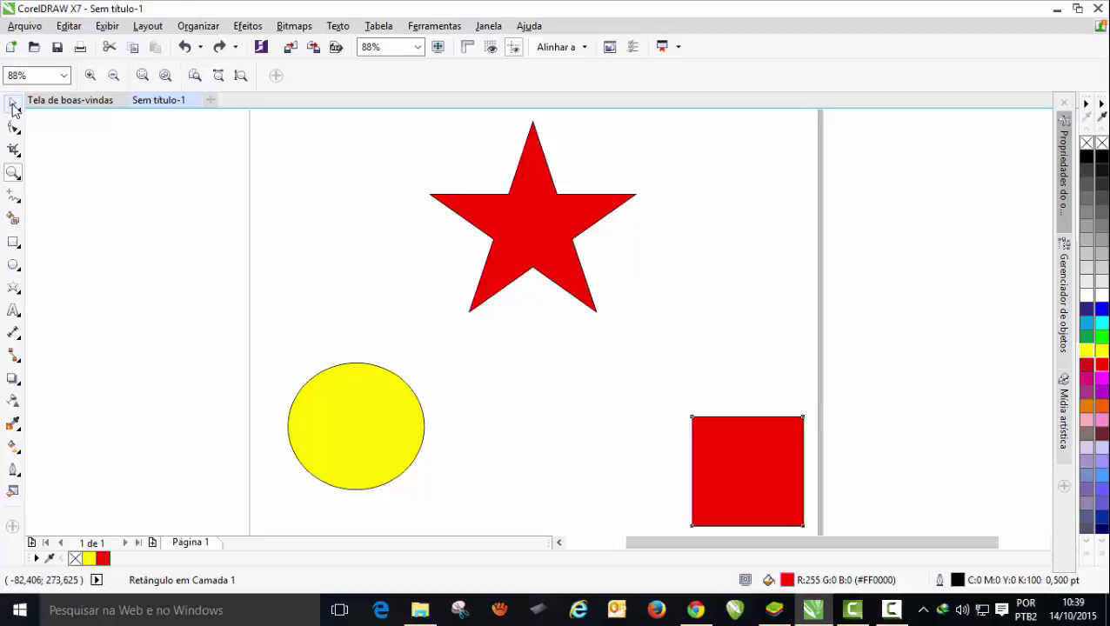
With the Pick tool, zoom in slightly and select then deselect the star
left_click(13, 104)
left_click(179, 258)
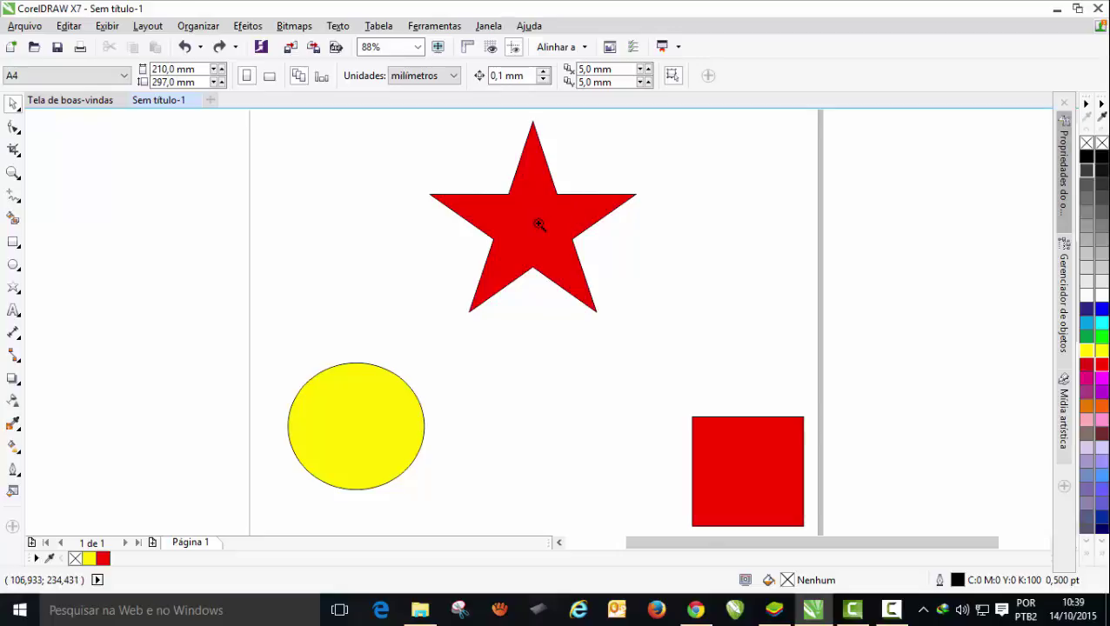
scroll(535, 225, "up", 1)
left_click(535, 287)
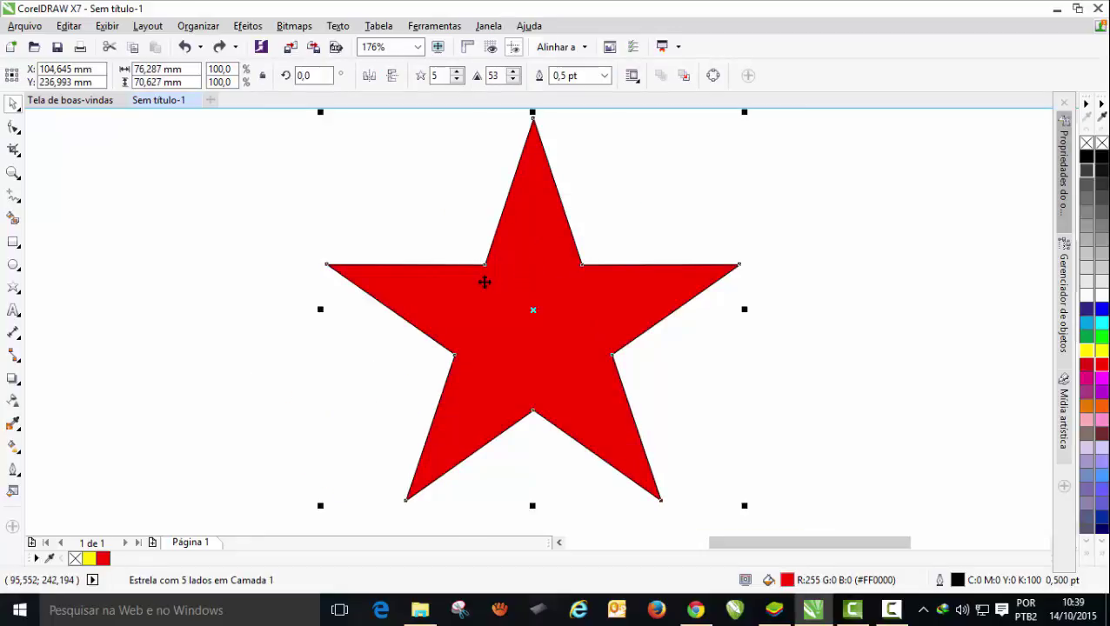
left_click(213, 301)
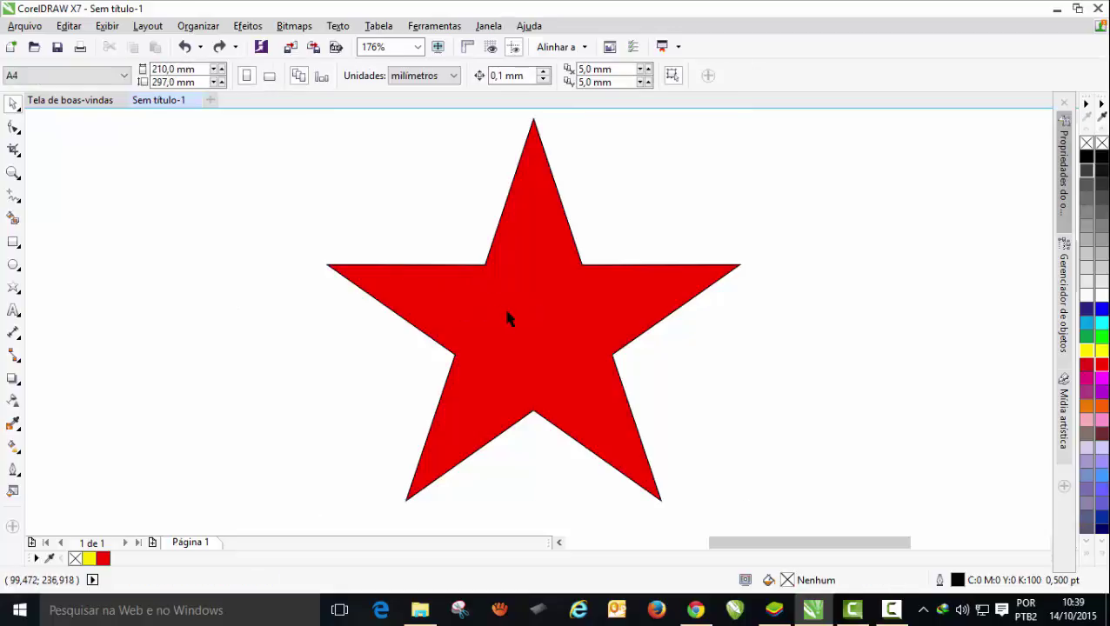
Wheel-zoom out, then fit the star, circle and square to the window (F4)
scroll(509, 318, "down", 1)
scroll(513, 318, "down", 1)
scroll(519, 322, "down", 1)
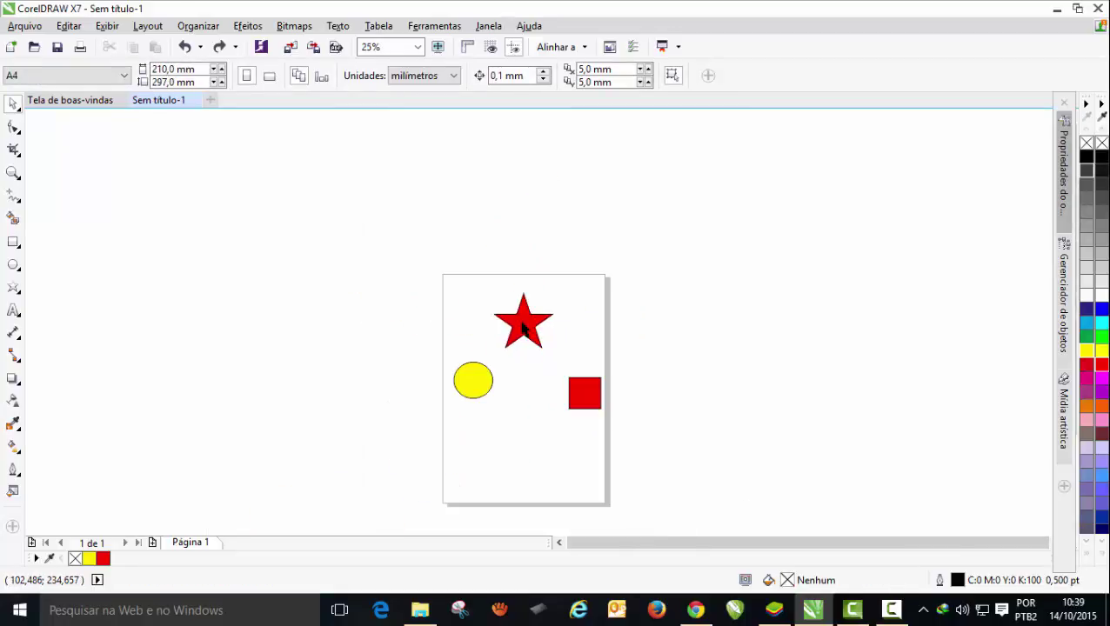
scroll(521, 326, "down", 1)
scroll(523, 320, "down", 1)
scroll(523, 324, "down", 1)
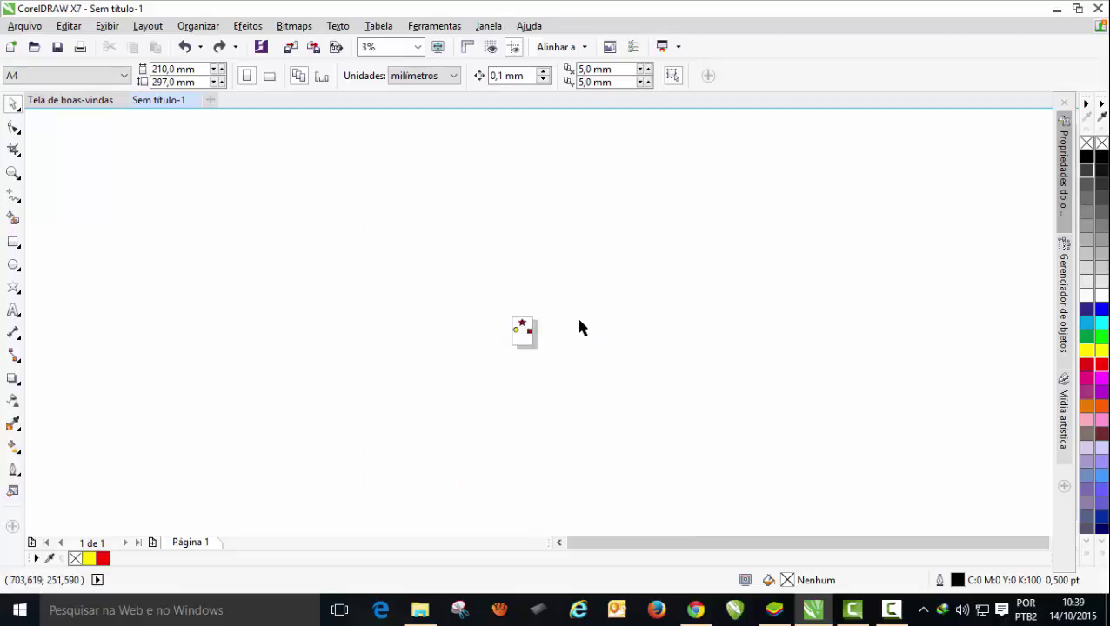
key("F4")
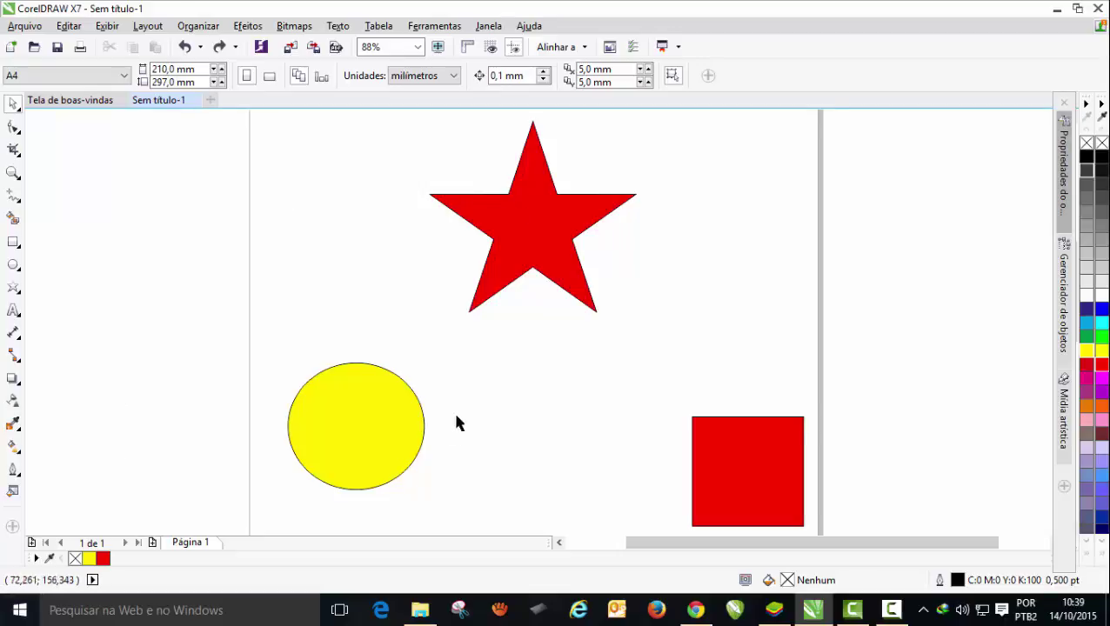
Select the star, then choose the Zoom tool from the zoom/pan flyout
left_click(515, 267)
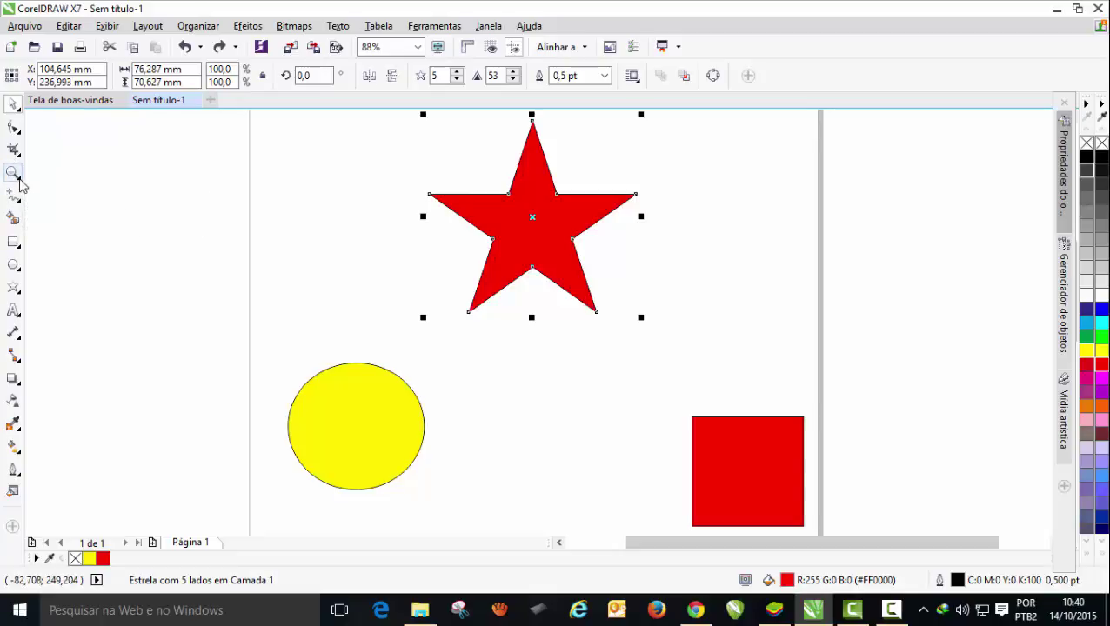
left_click(19, 177)
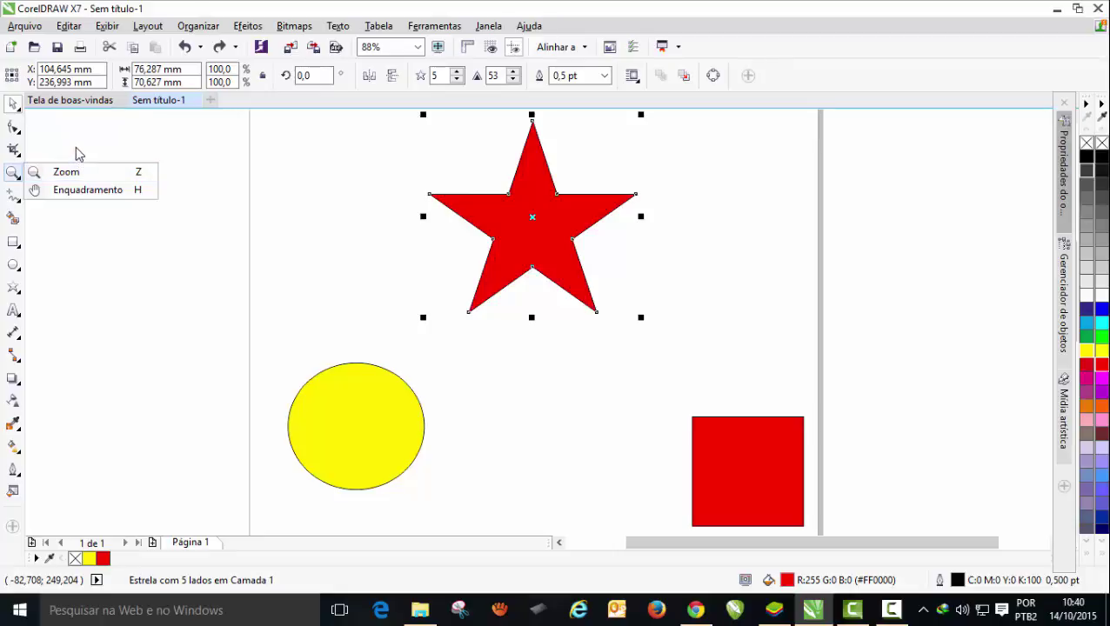
left_click(11, 174)
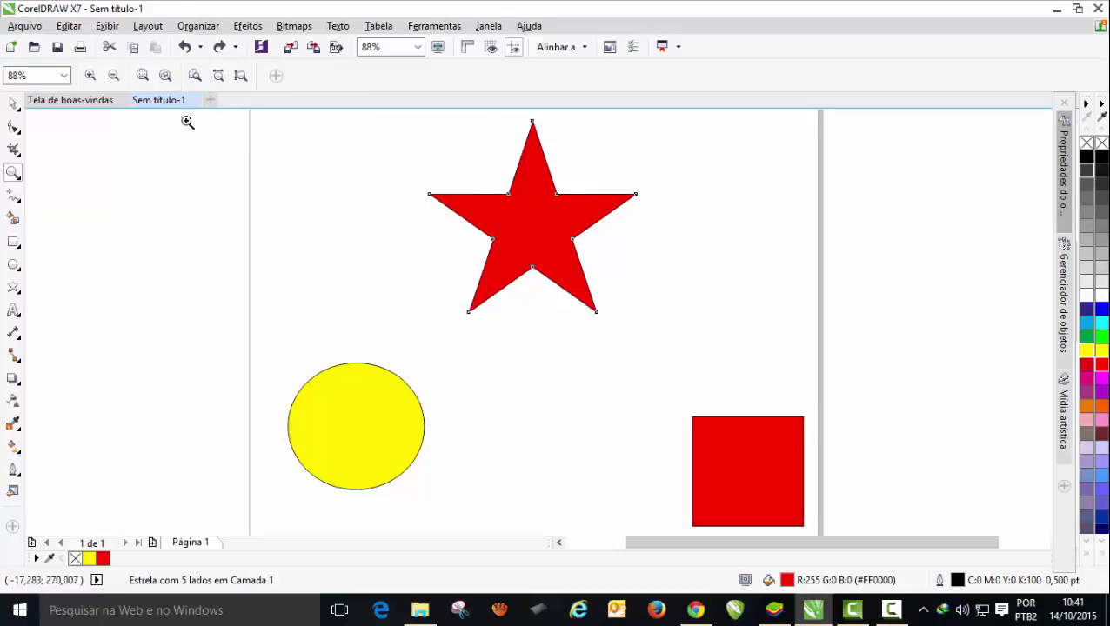
mouse_move(141, 75)
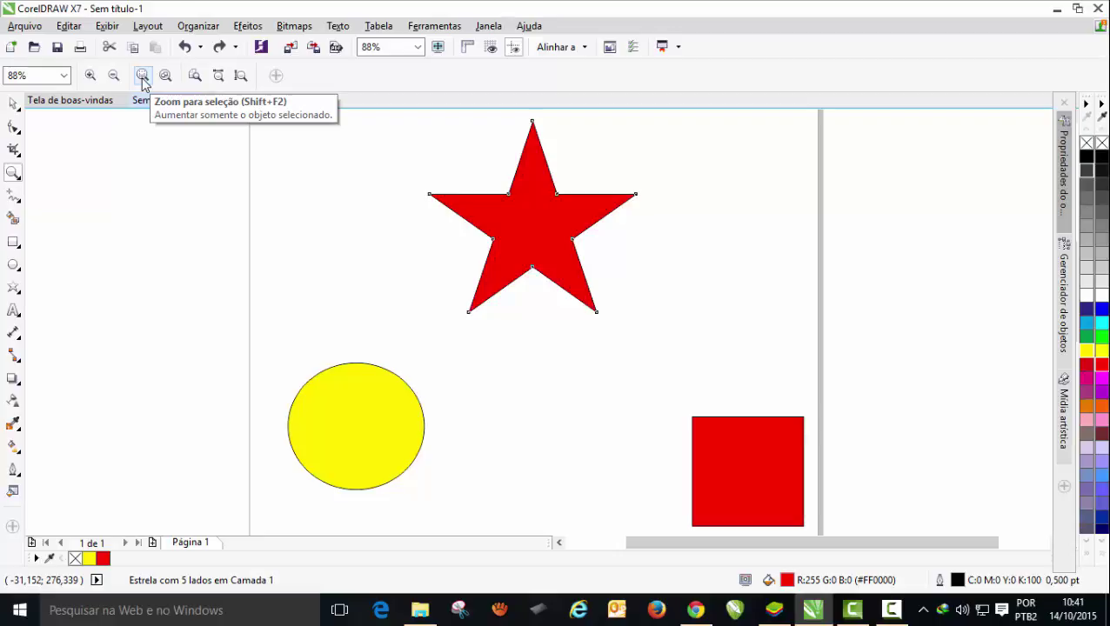
key("shift+F12")
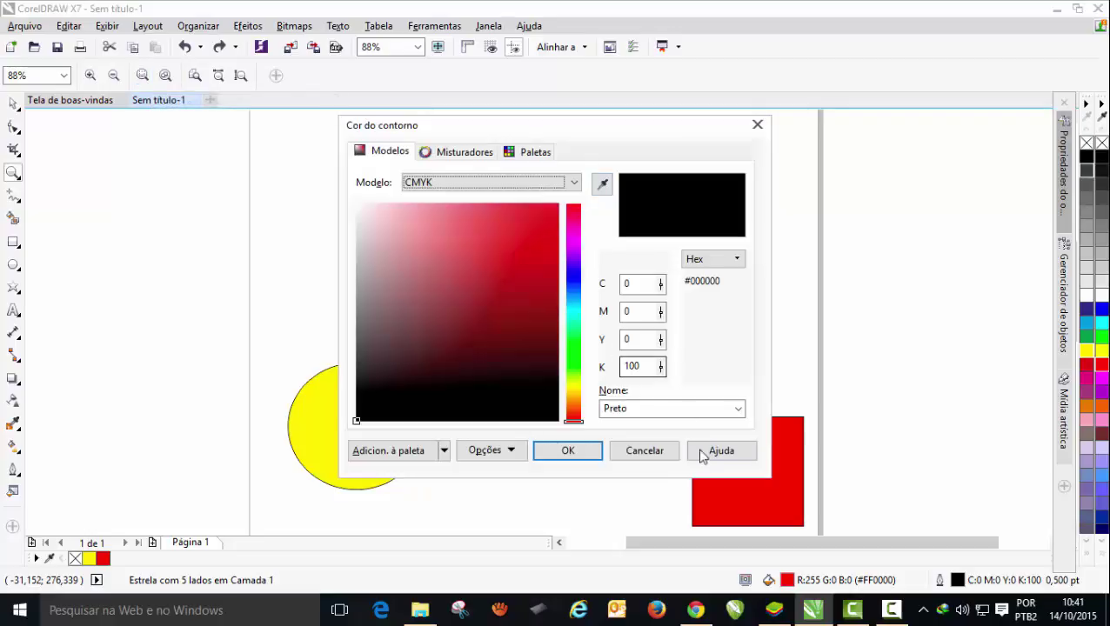
left_click(661, 449)
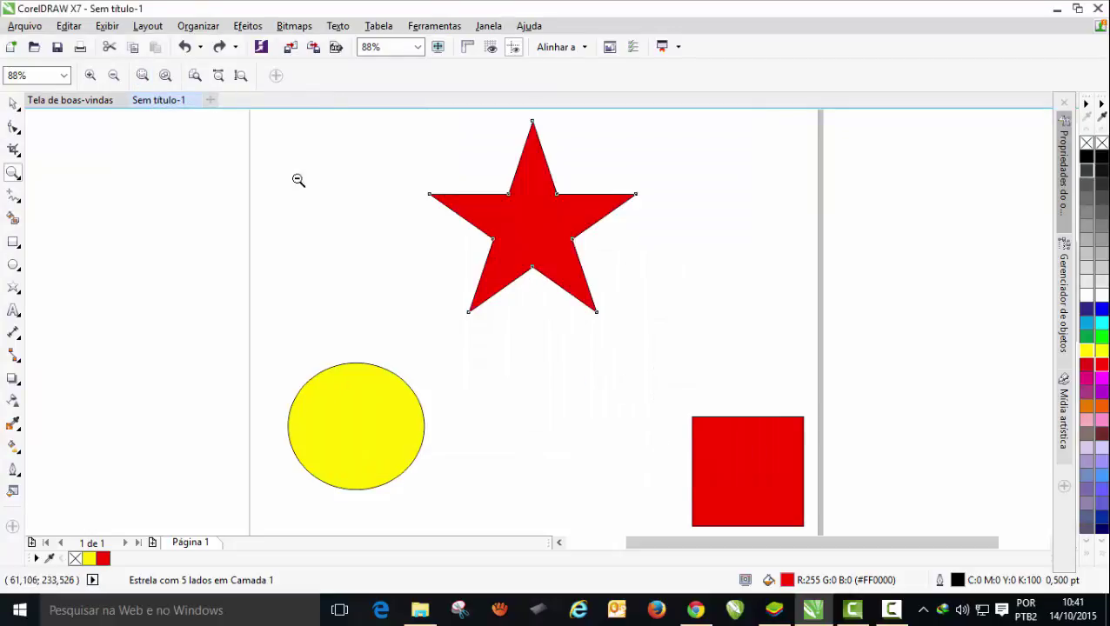
left_click(145, 76)
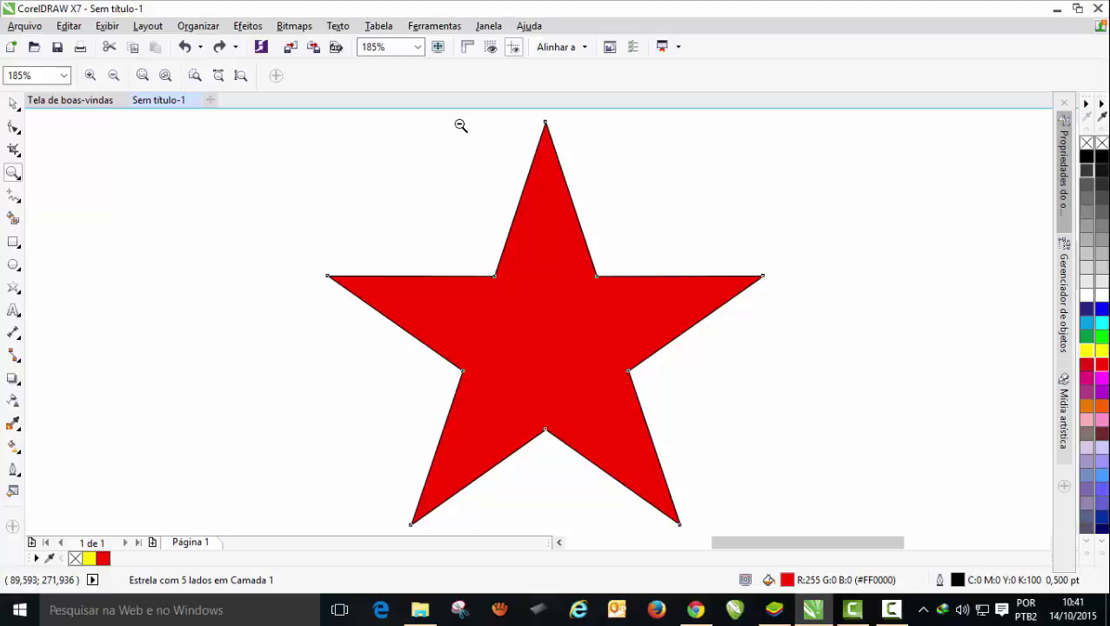
left_click(461, 126, "shift")
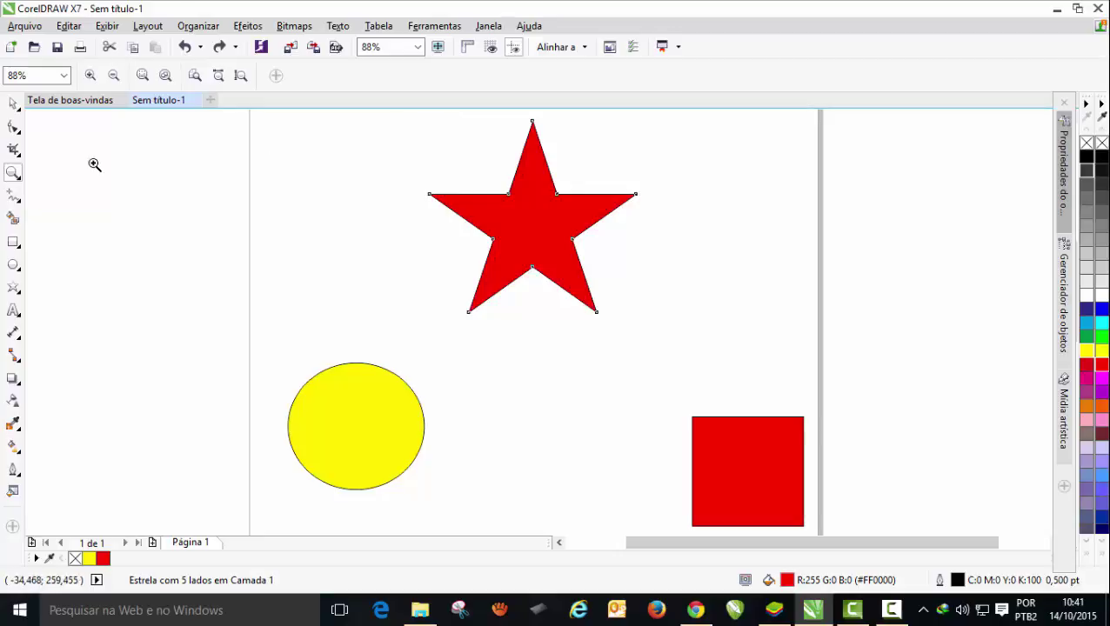
left_click(13, 104)
left_click(149, 230)
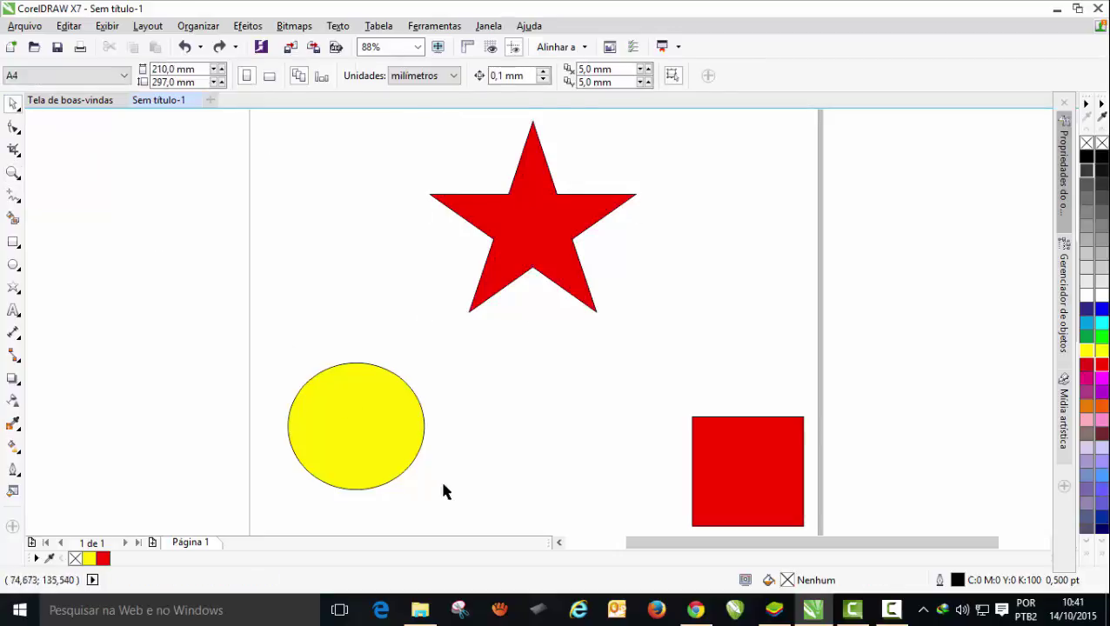
left_click(388, 455)
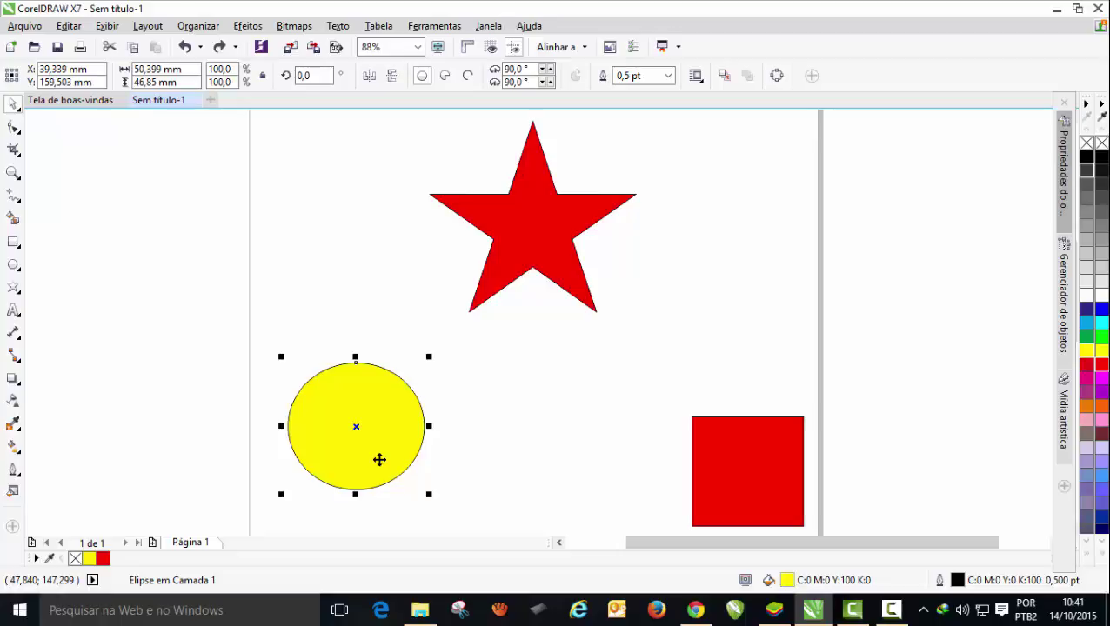
key("shift+F12")
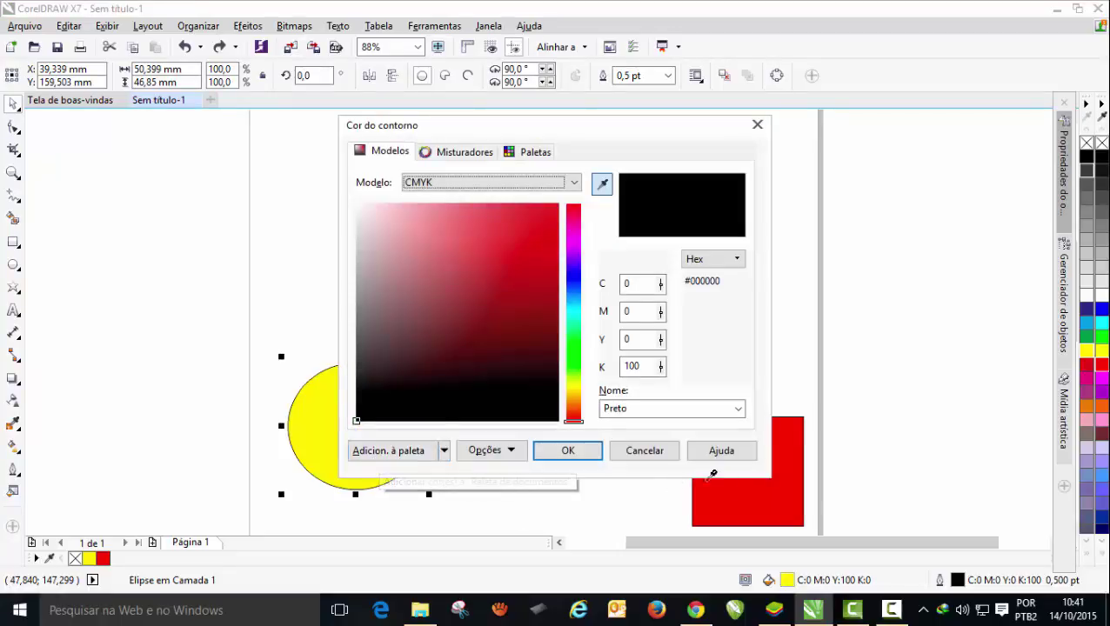
left_click(664, 455)
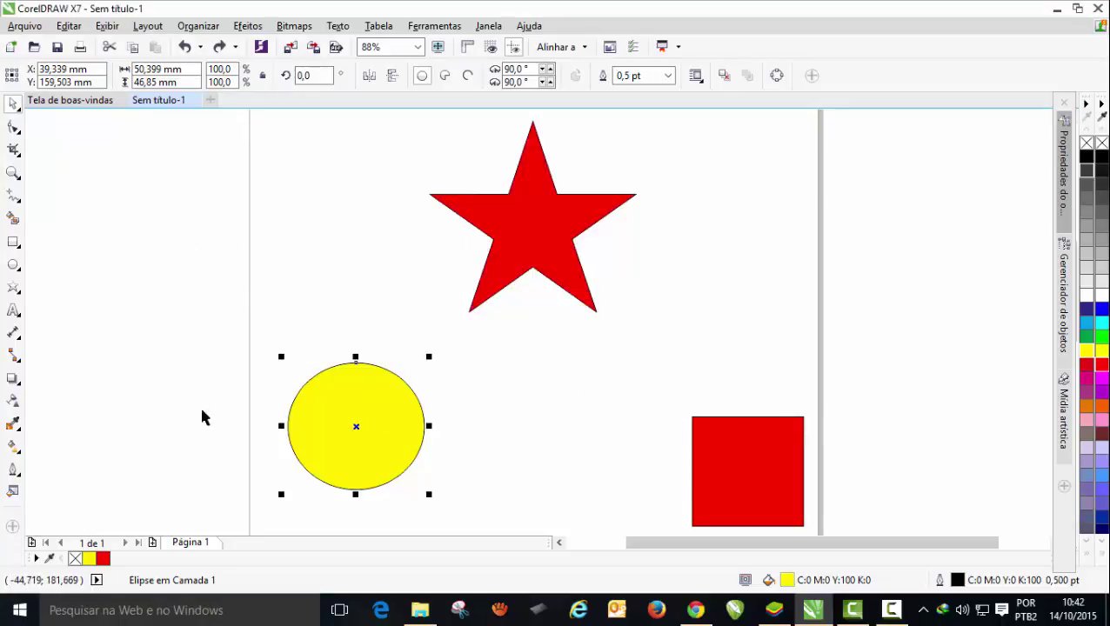
left_click(13, 173)
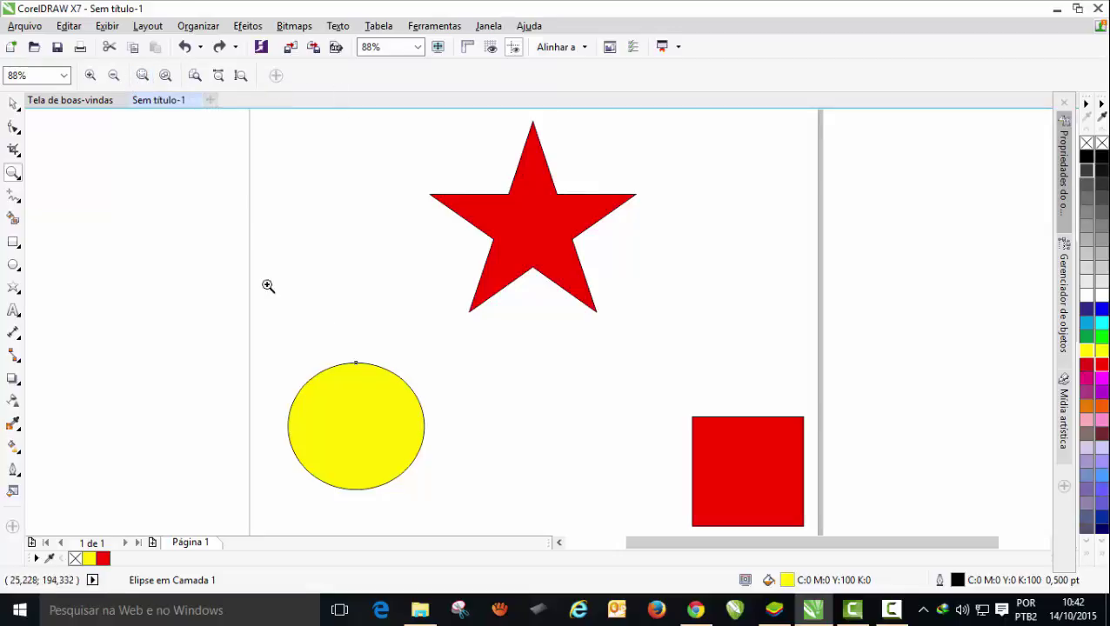
left_click(381, 430)
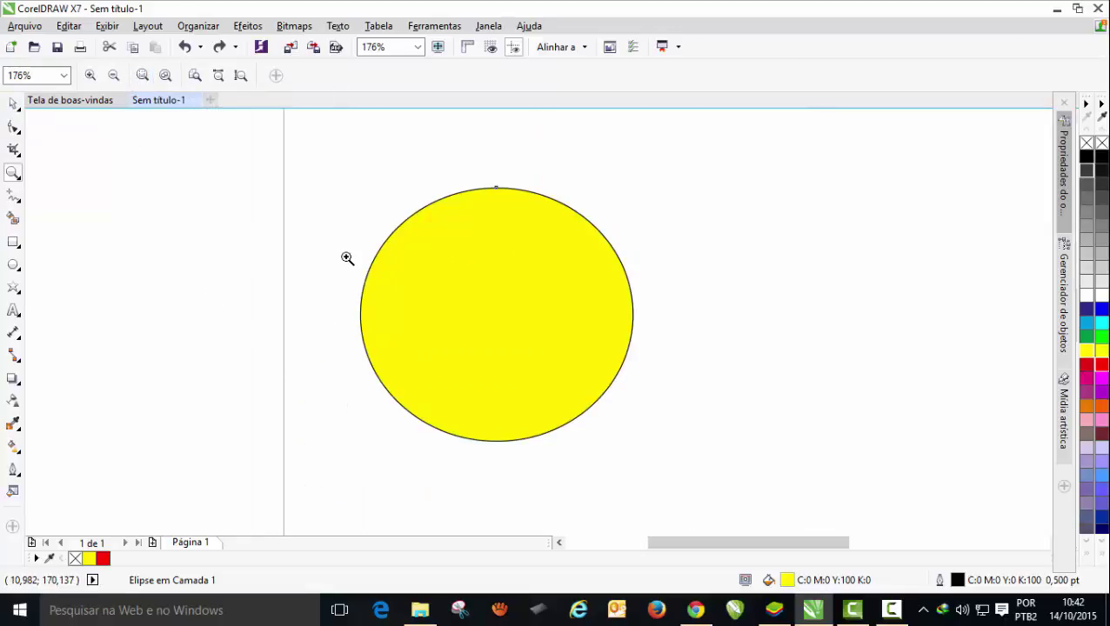
left_click(143, 75)
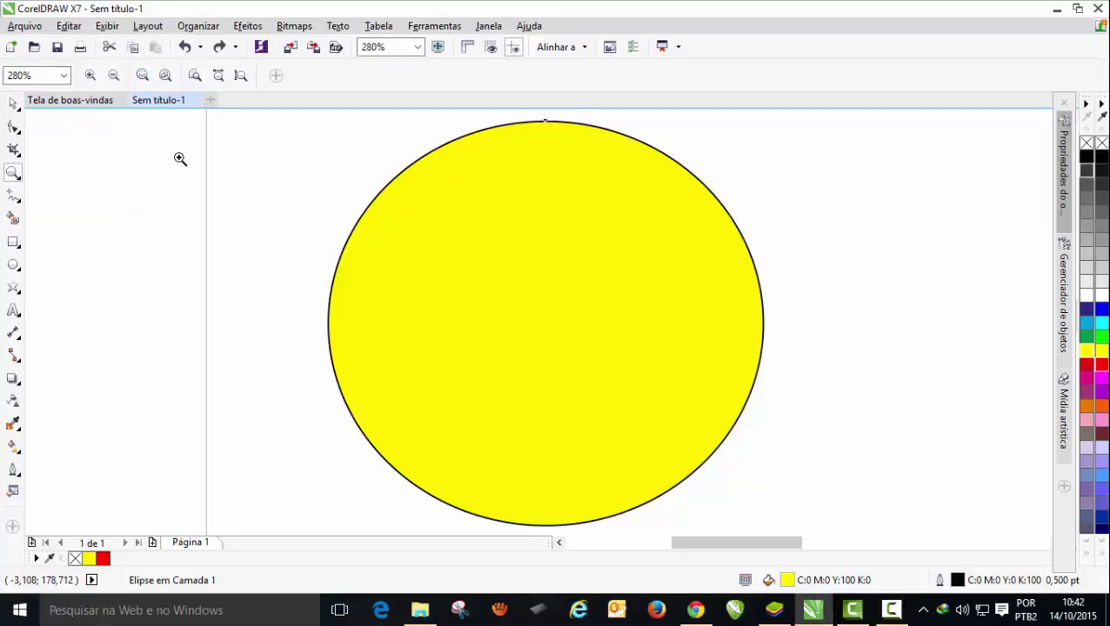
key("F4")
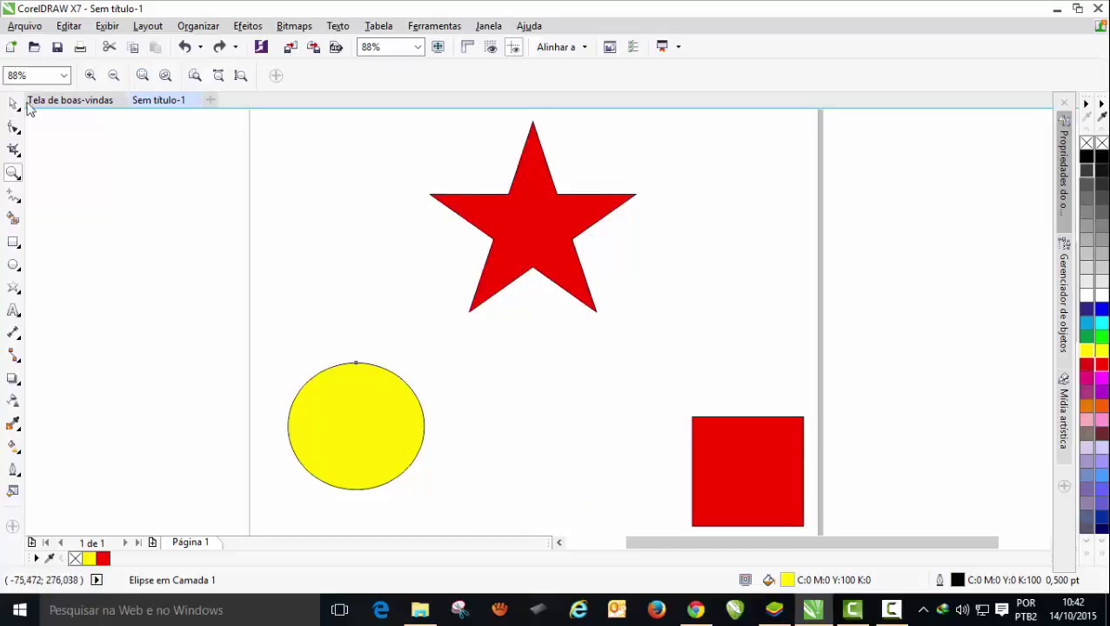
key("space")
key("Escape")
left_click(319, 386)
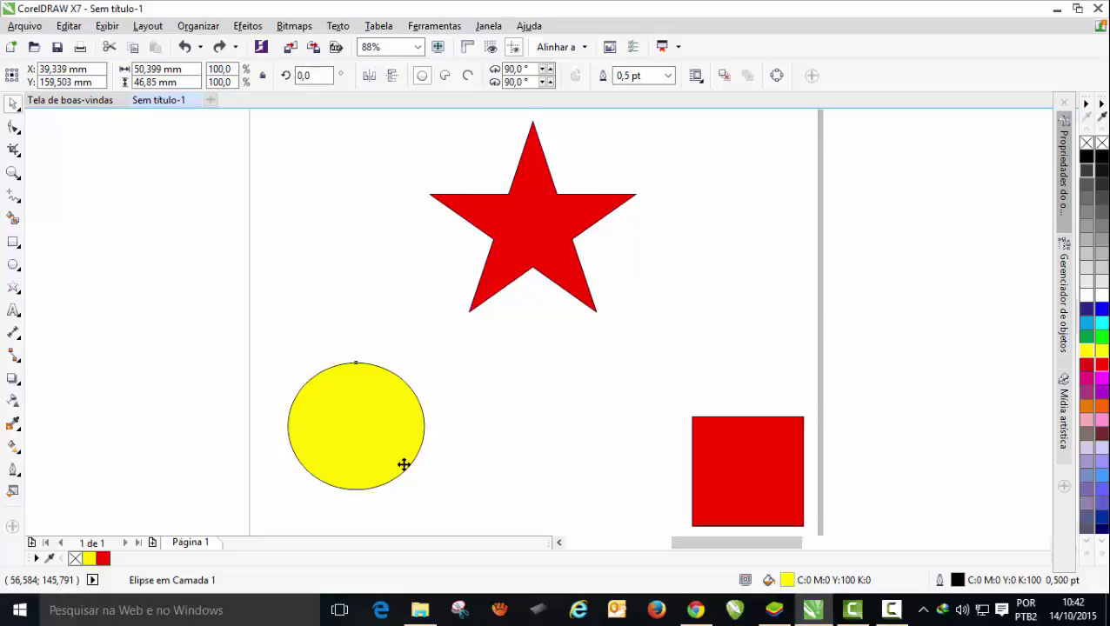
key("shift+F2")
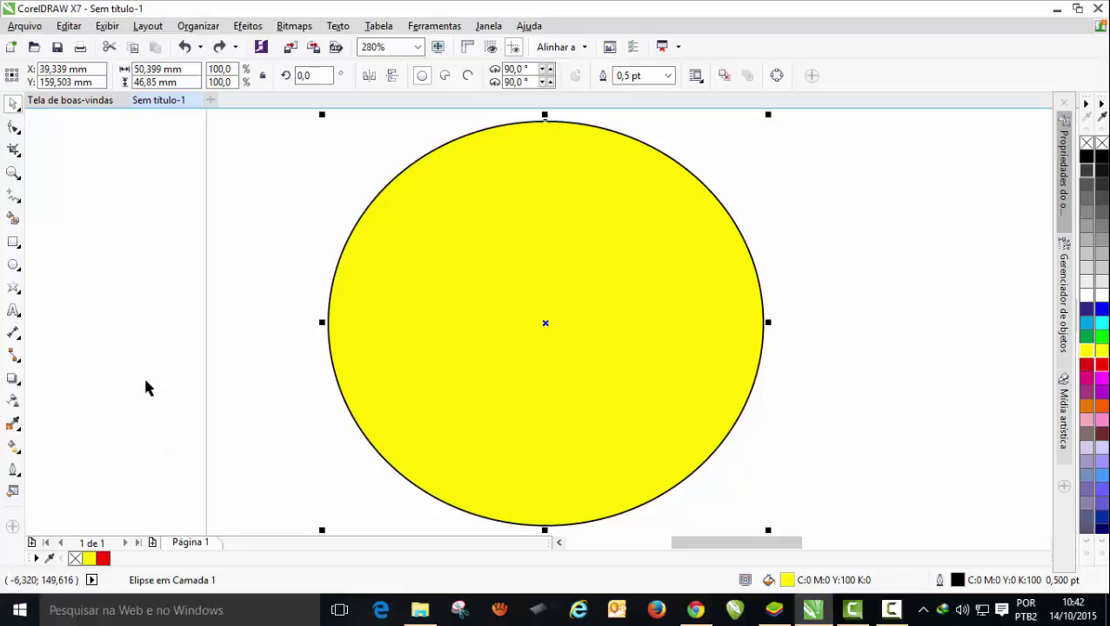
left_click(13, 172)
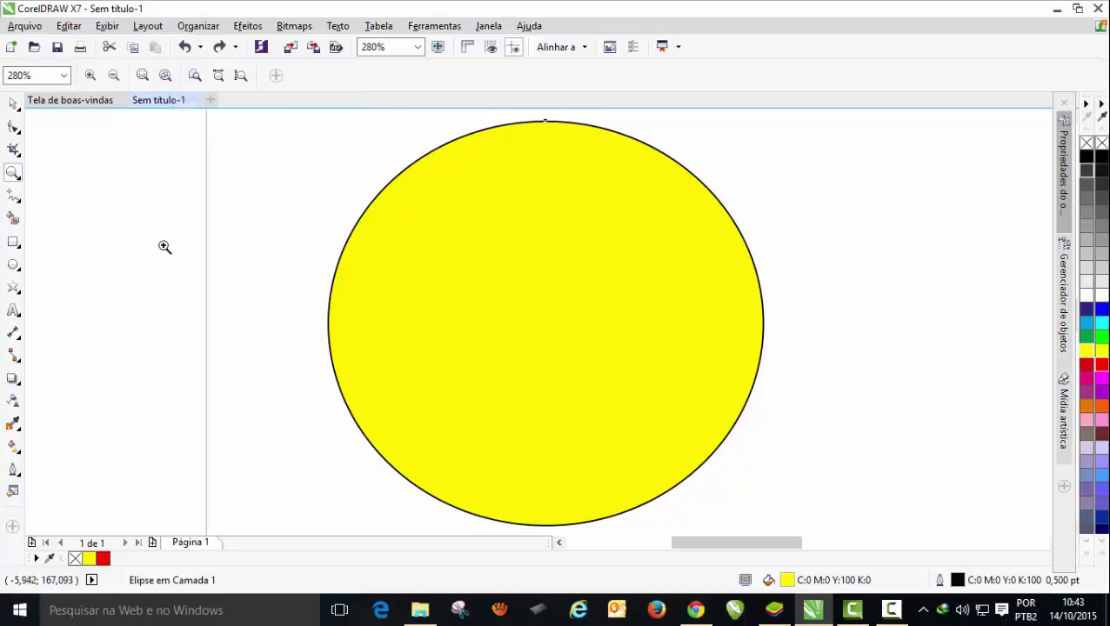
left_click(165, 76)
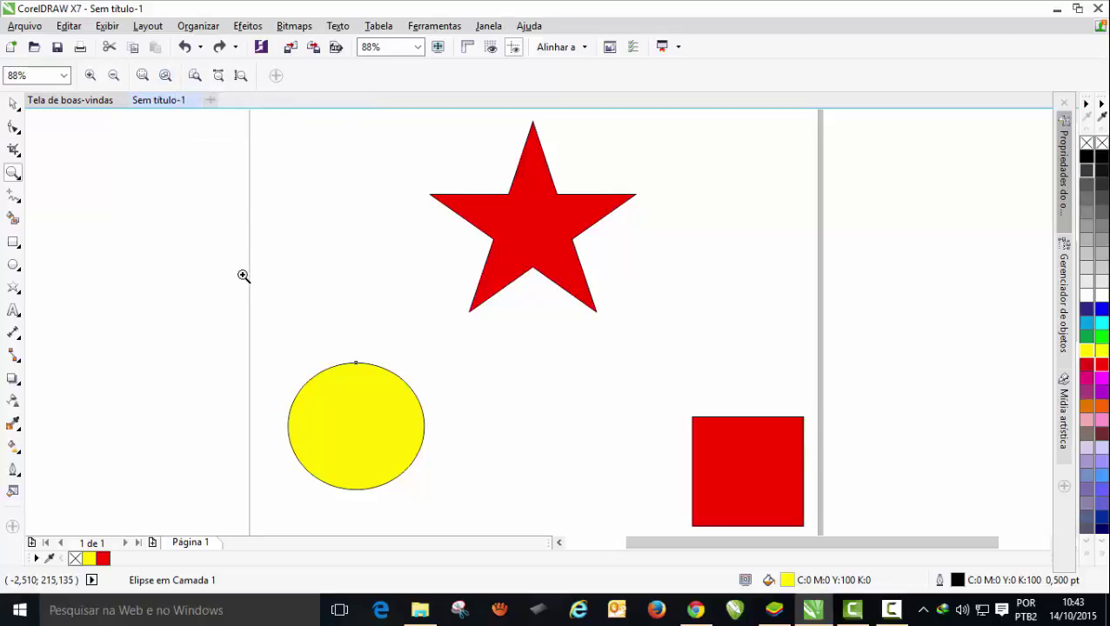
scroll(348, 329, "down", 1)
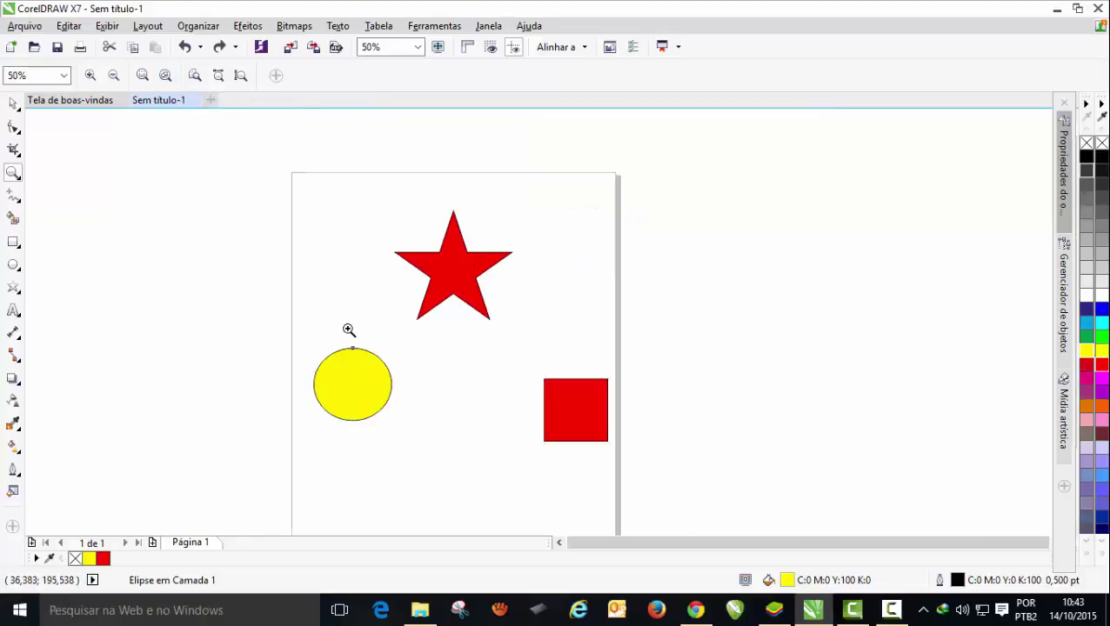
scroll(348, 329, "down", 2)
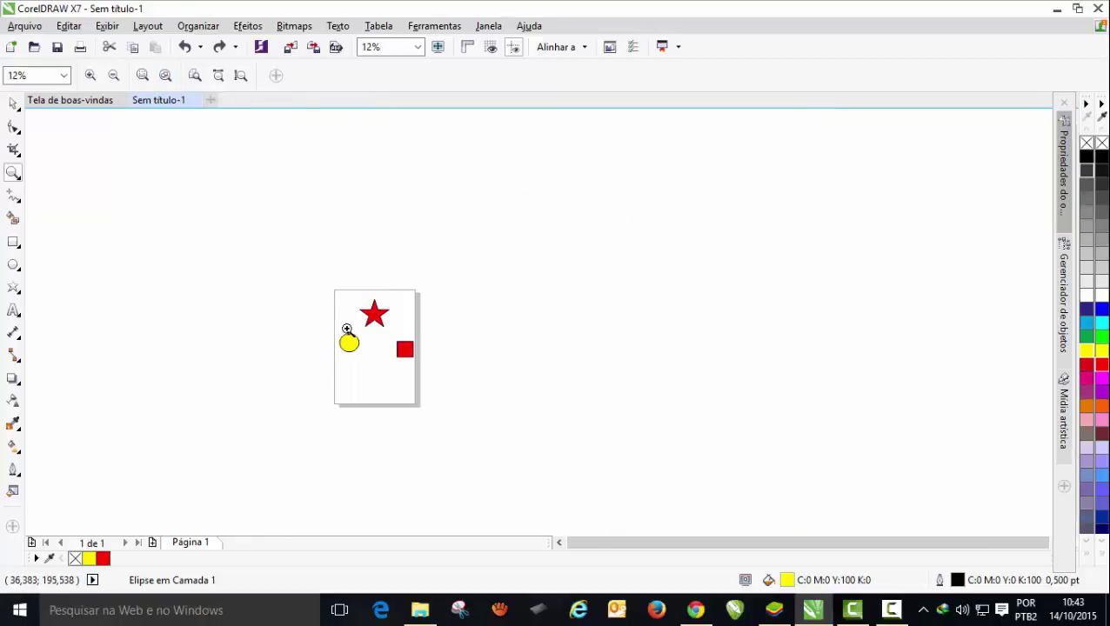
left_click(166, 75)
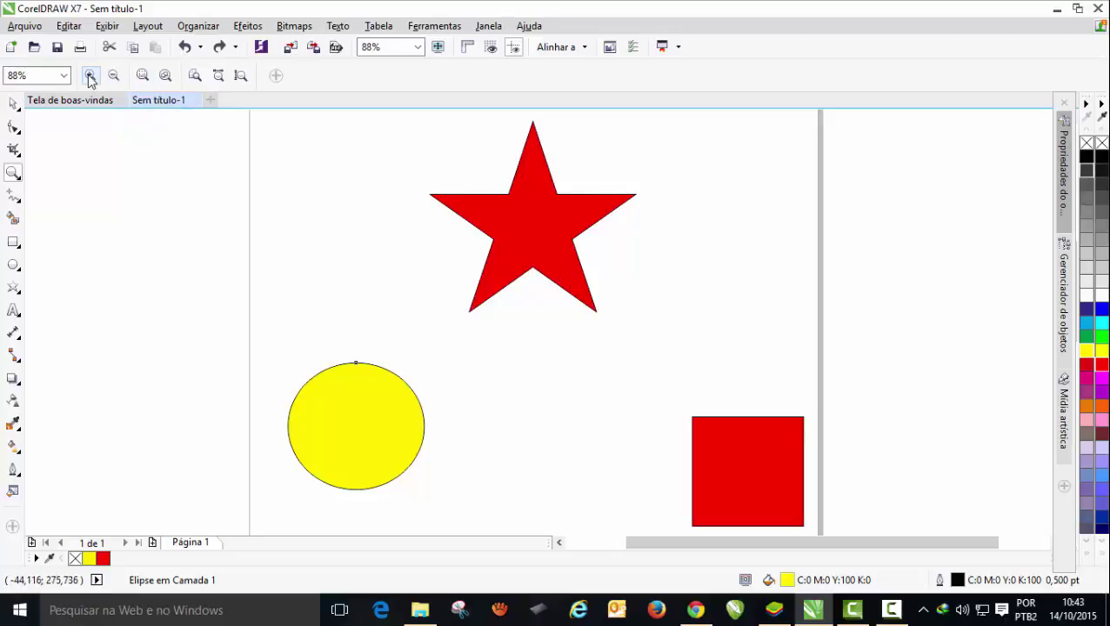
Step the zoom in and out with the toolbar buttons, then zoom to the full page (Shift+F4)
left_click(90, 76)
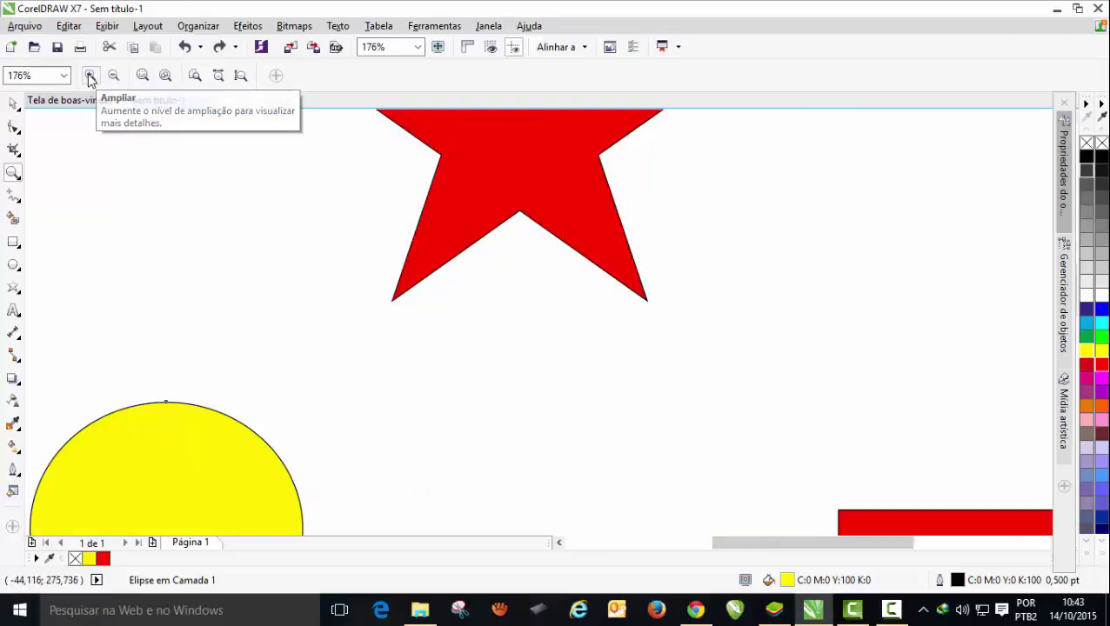
left_click(90, 76)
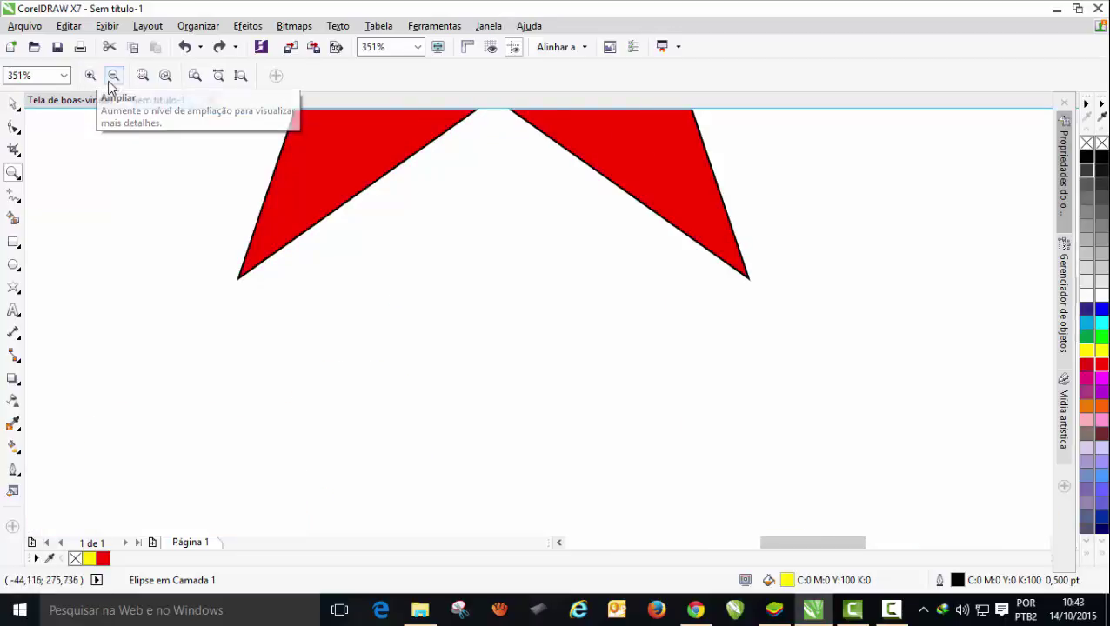
left_click(113, 76)
left_click(112, 77)
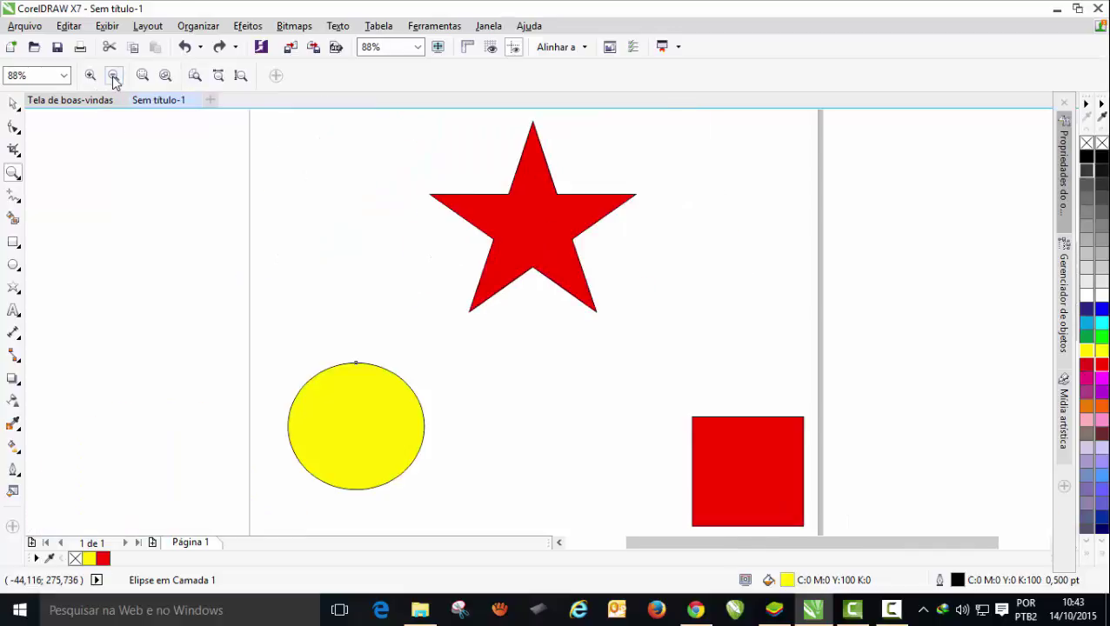
left_click(91, 76)
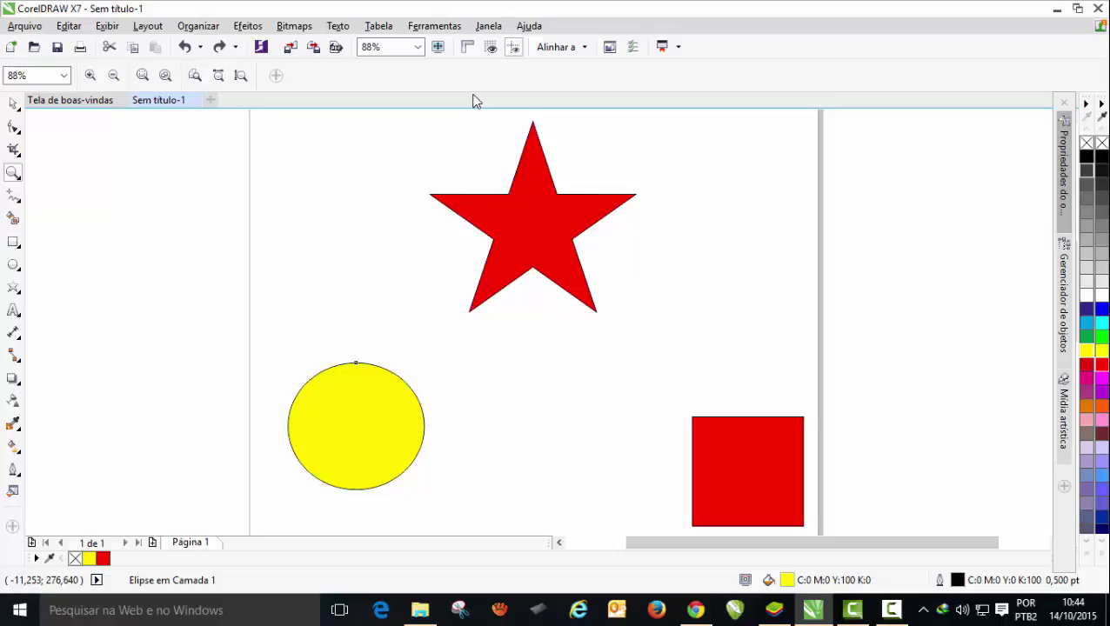
key("shift+F4")
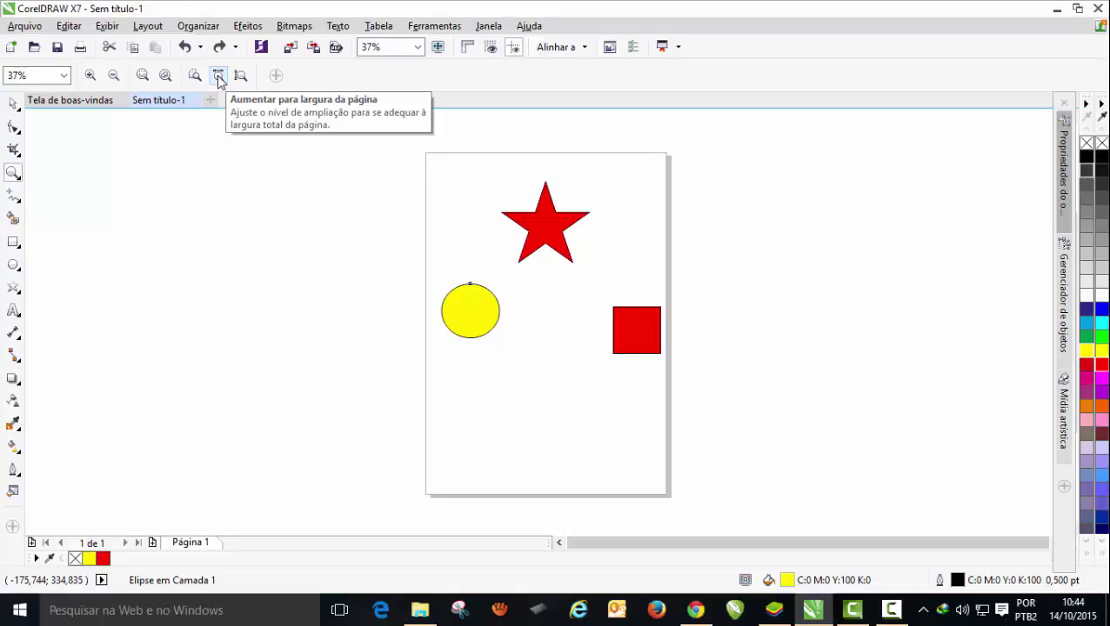
Zoom to page width, zoom out with F3, then select and deselect the yellow circle
left_click(218, 78)
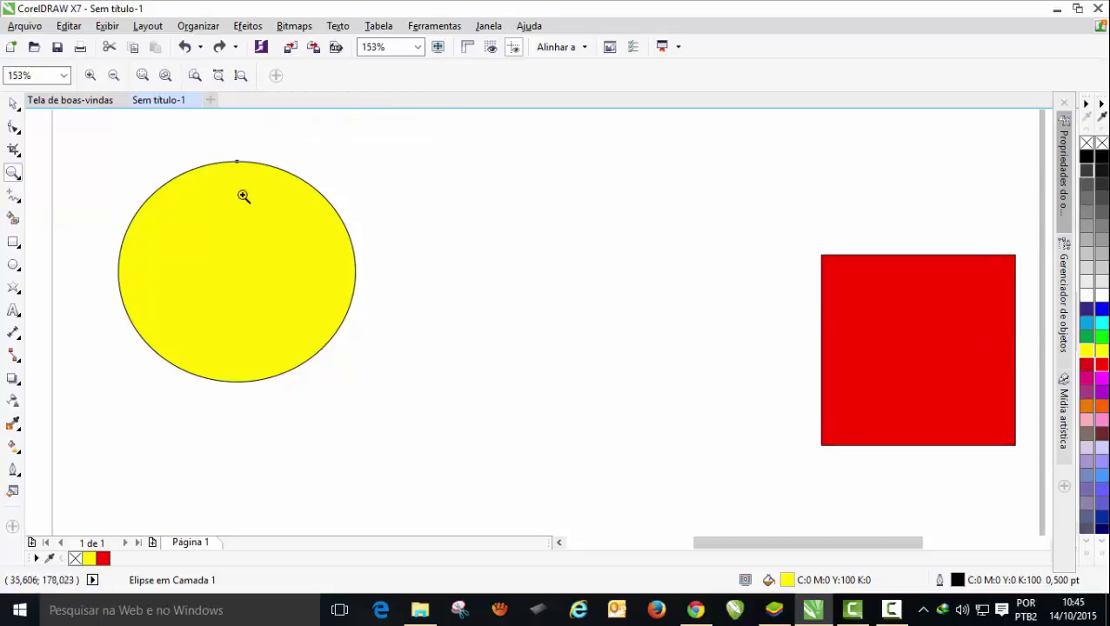
key("F3")
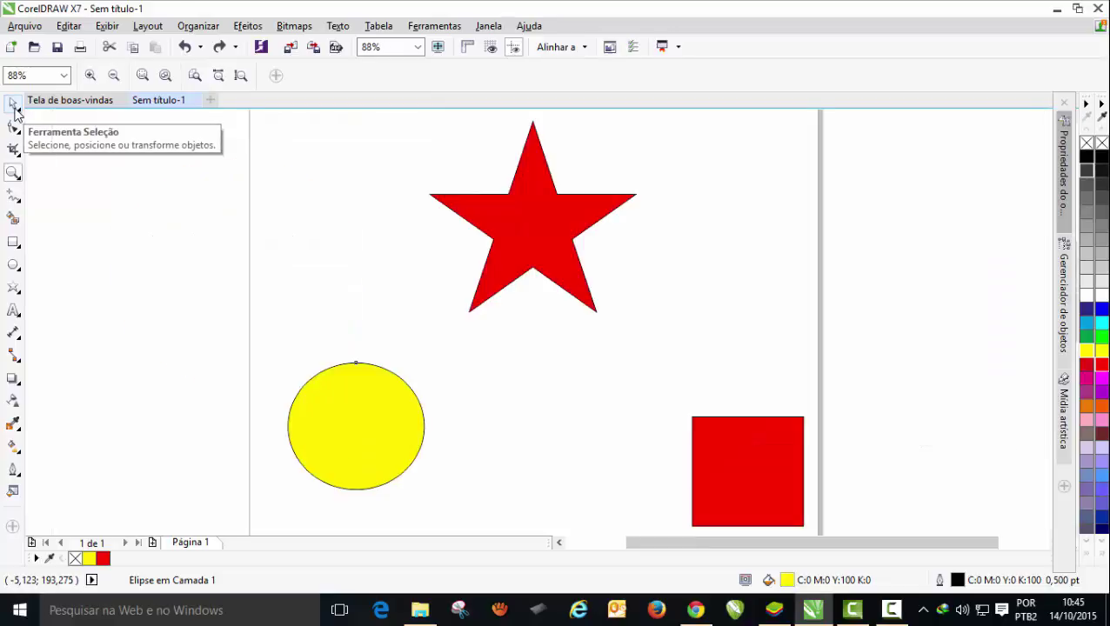
left_click(7, 105)
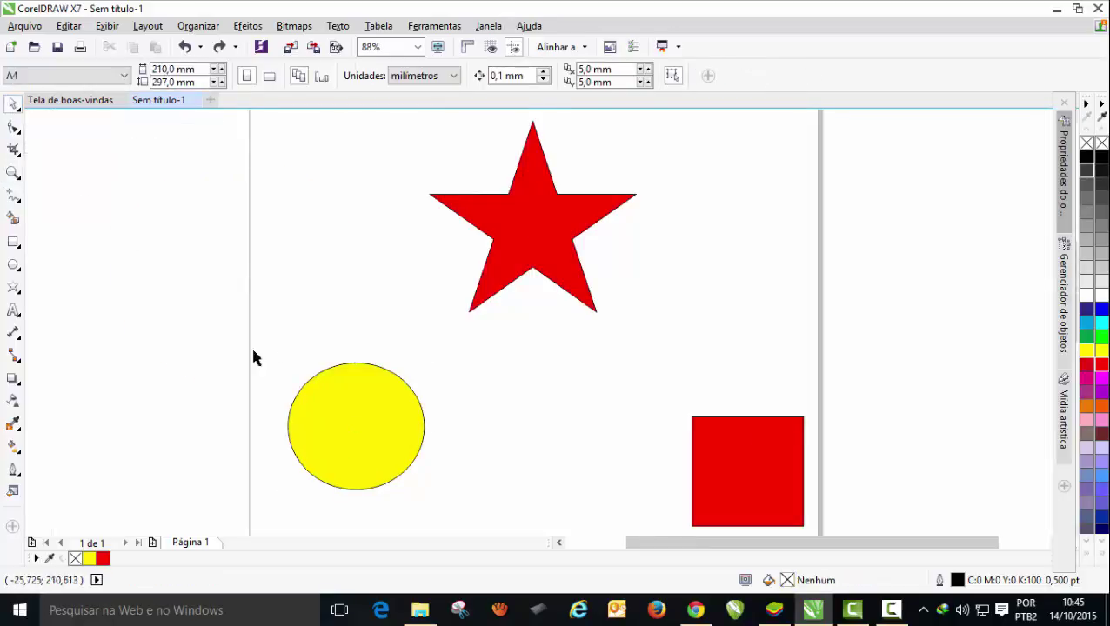
left_click(347, 410)
left_click(124, 283)
With the Zoom tool, fit page width, zoom out and back in around the circle, then fit page height
left_click(13, 172)
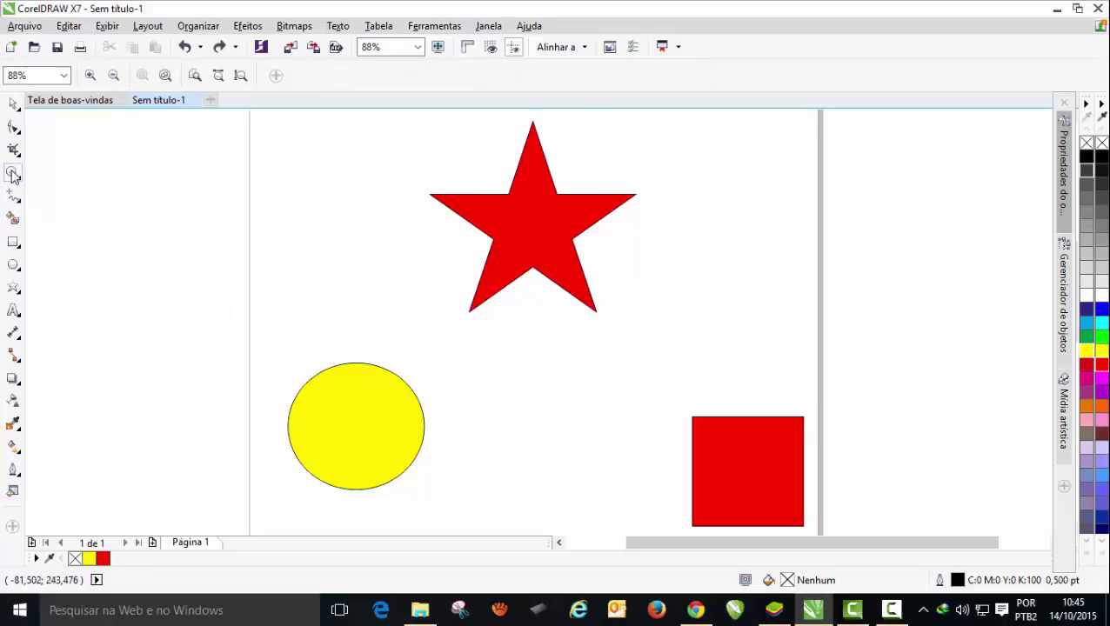
left_click(218, 75)
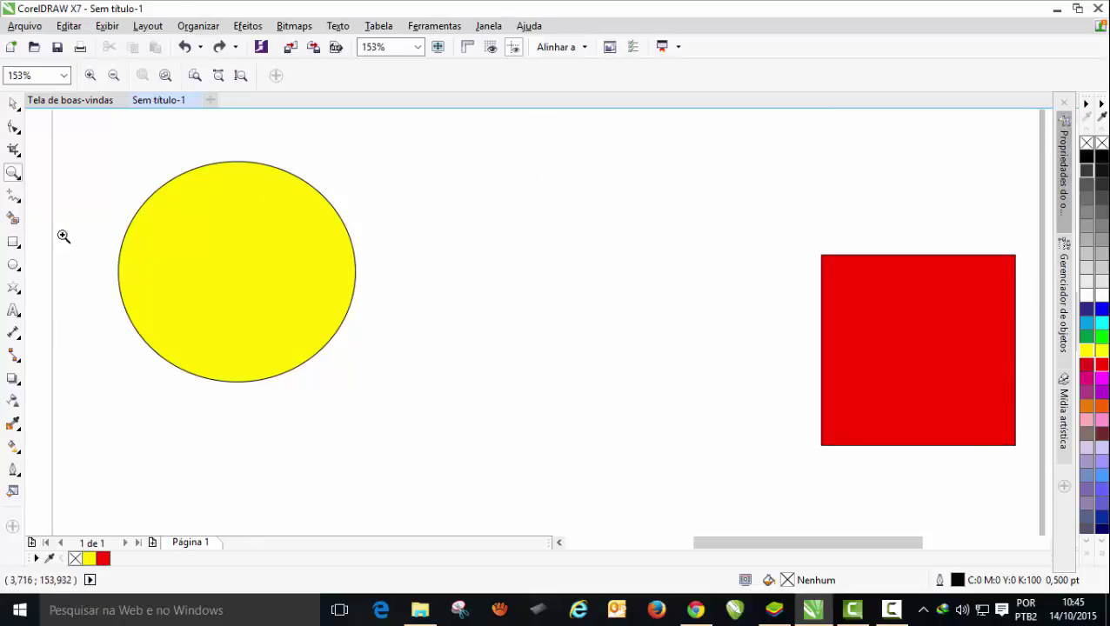
right_click(330, 393)
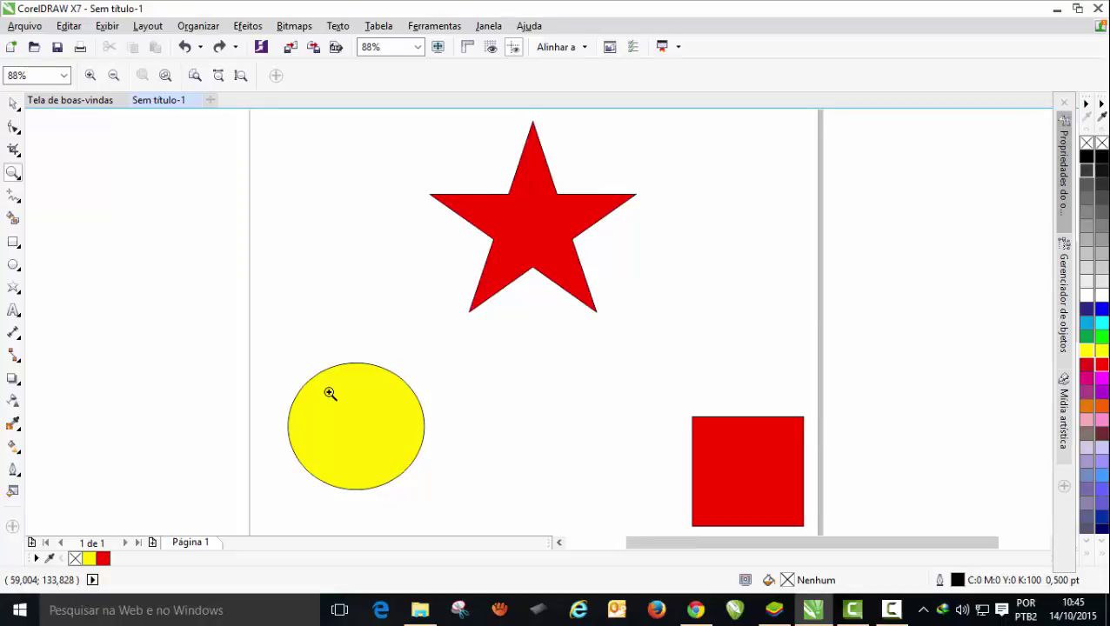
right_click(330, 393)
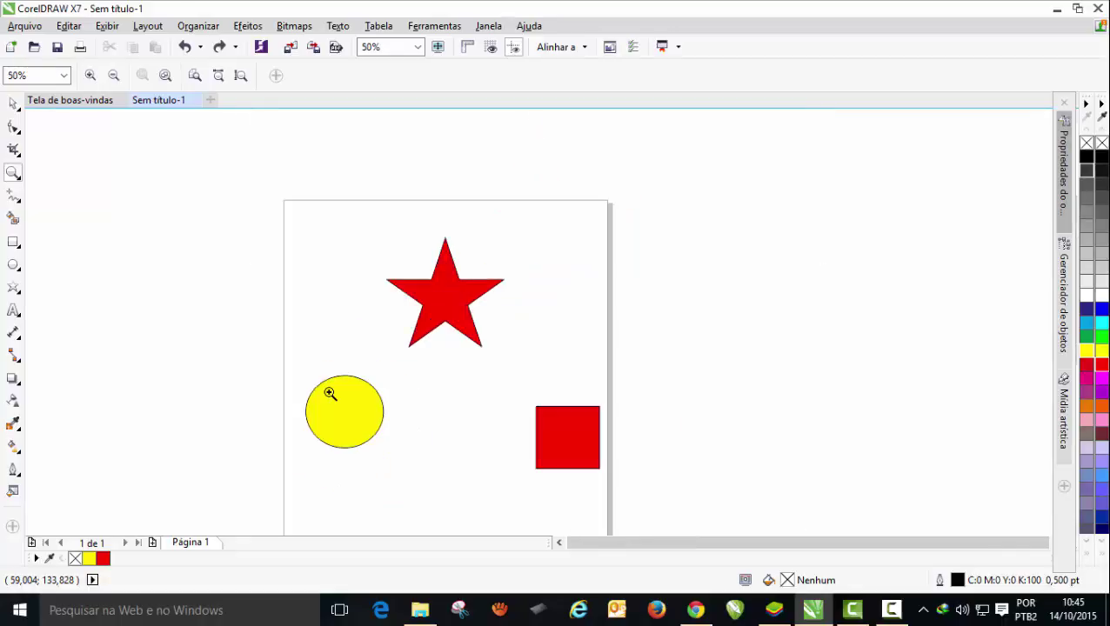
left_click(329, 393)
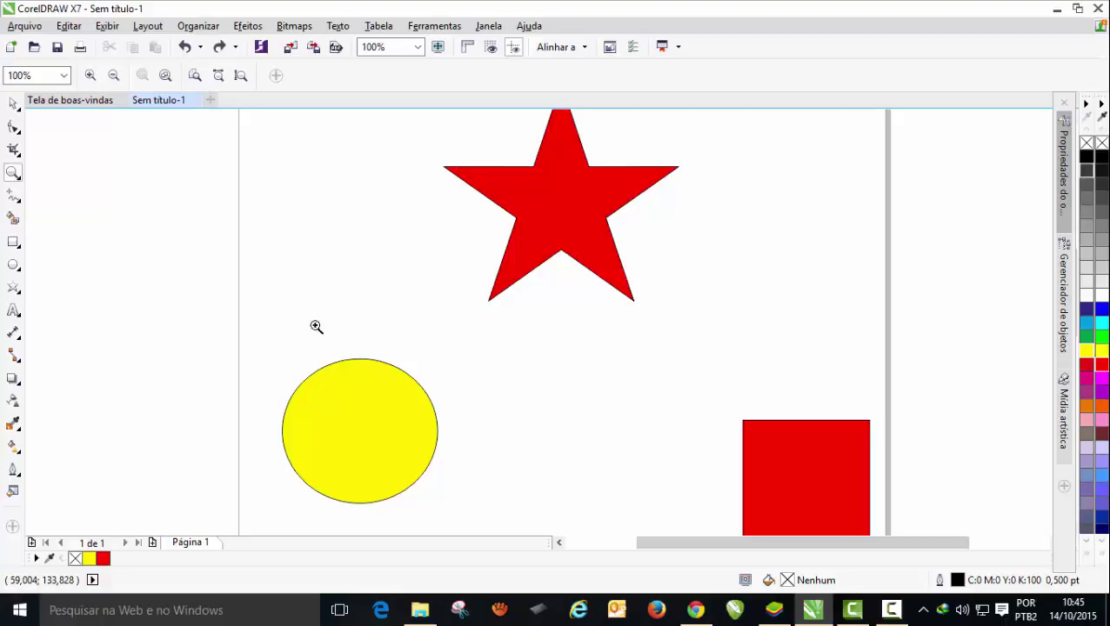
left_click(241, 76)
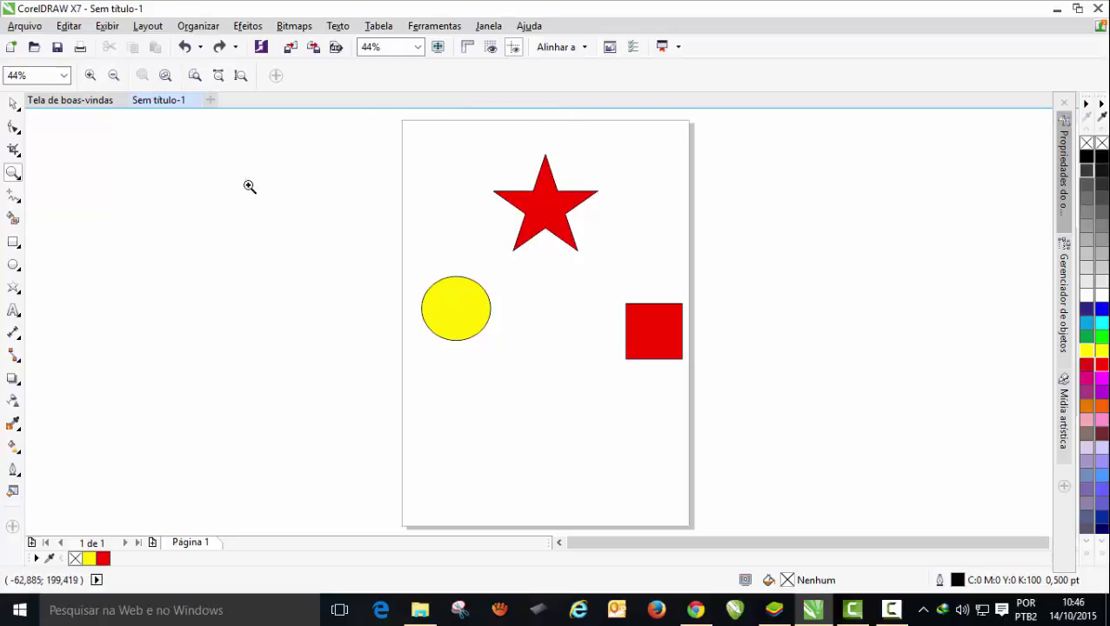
Compare Zoom to Page and Page Height views, then zoom to fit all three shapes
left_click(195, 79)
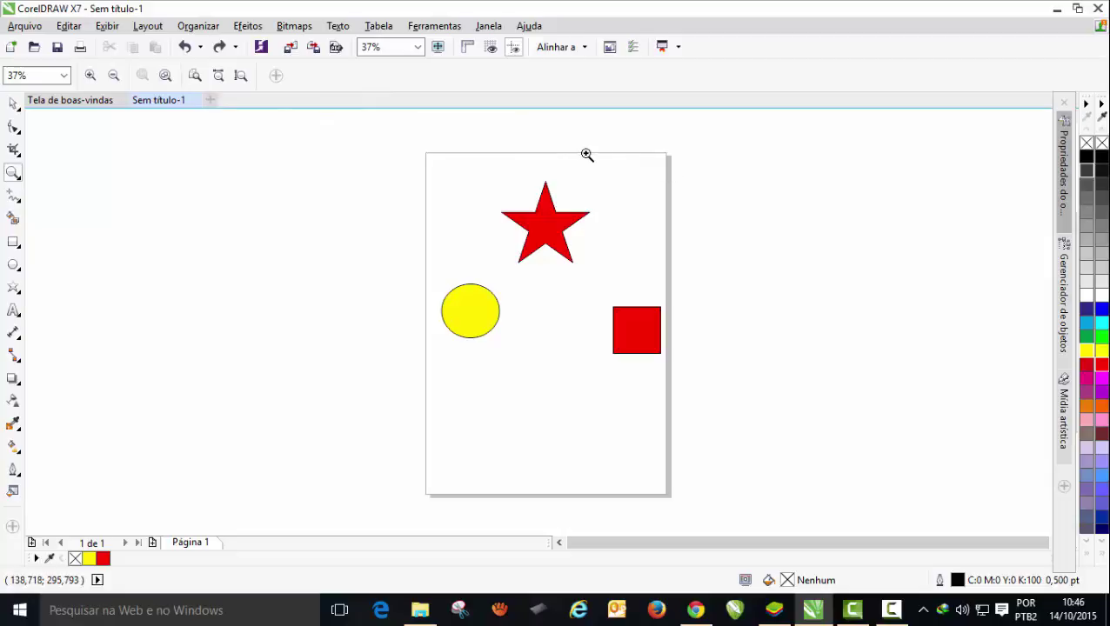
left_click(241, 76)
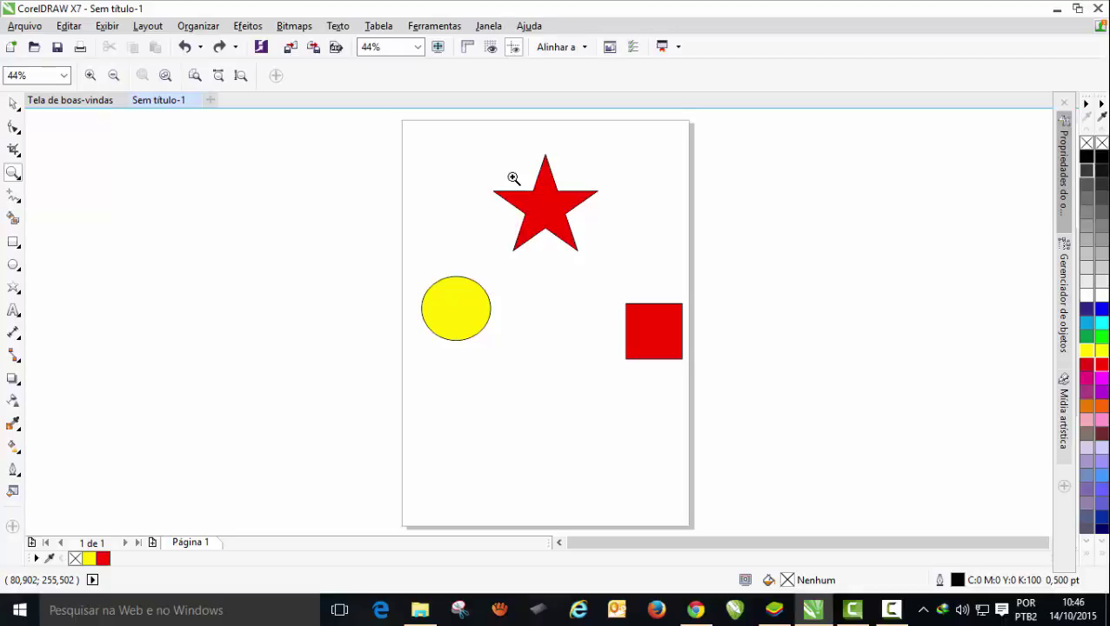
left_click(13, 105)
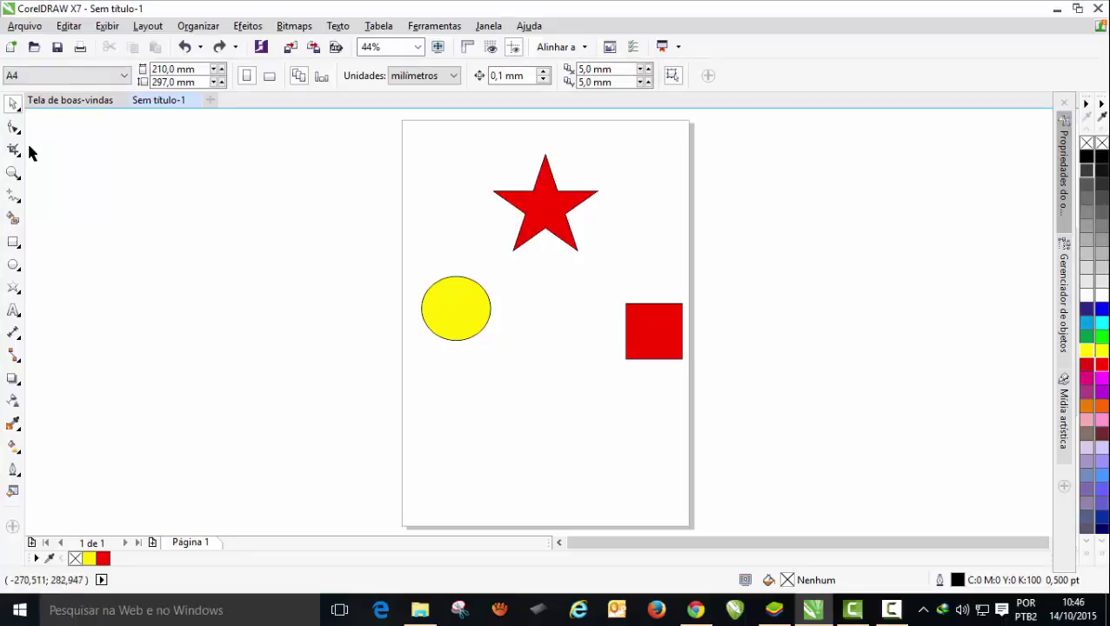
left_click(13, 172)
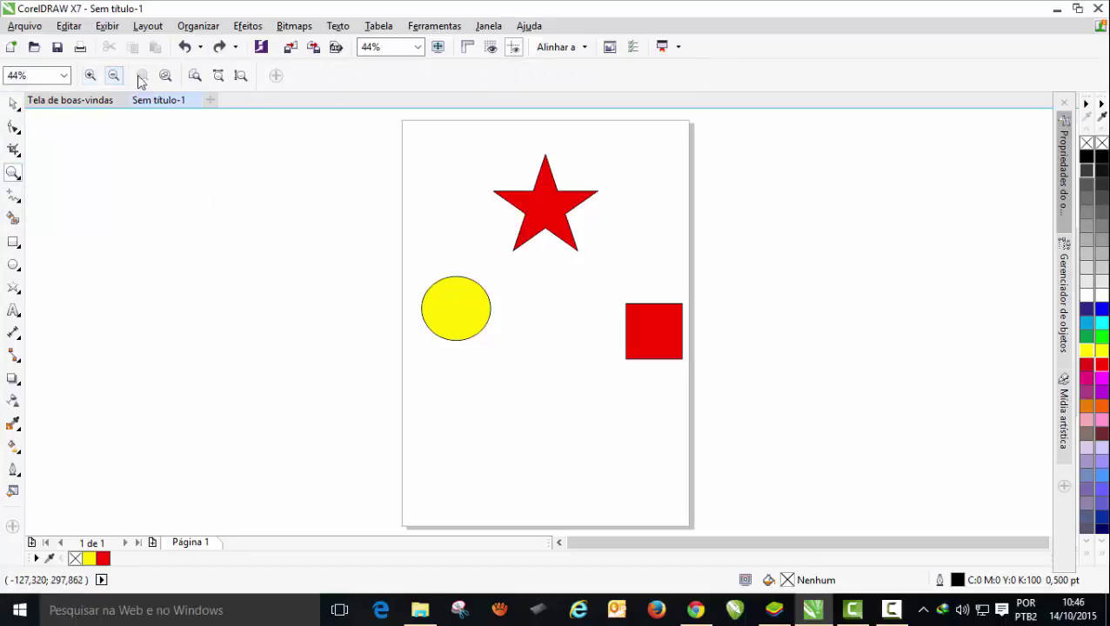
left_click(169, 173)
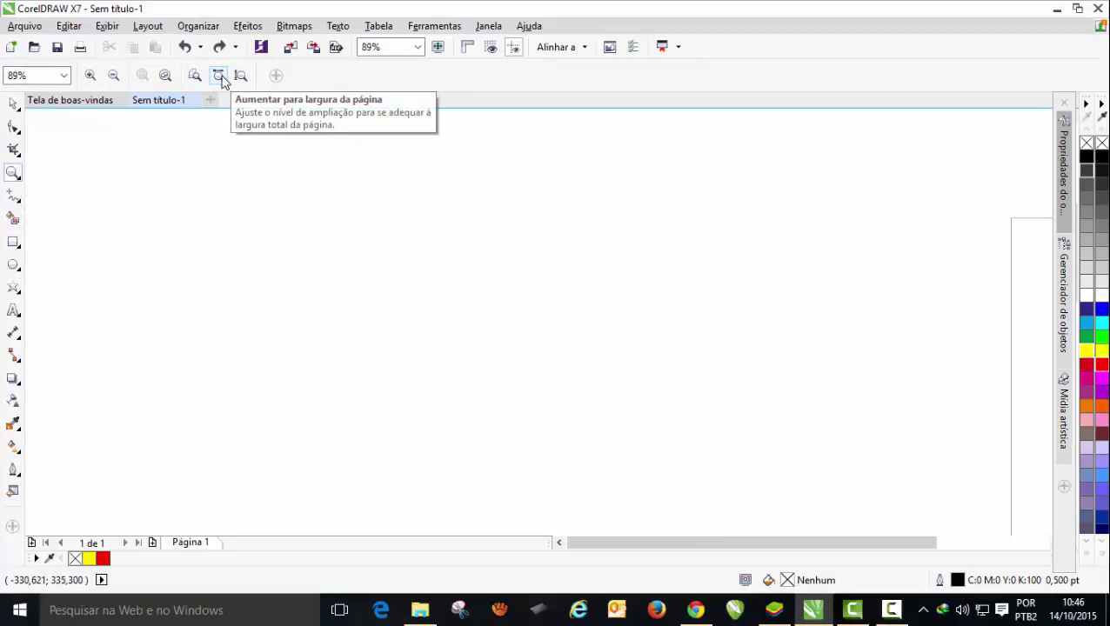
left_click(166, 78)
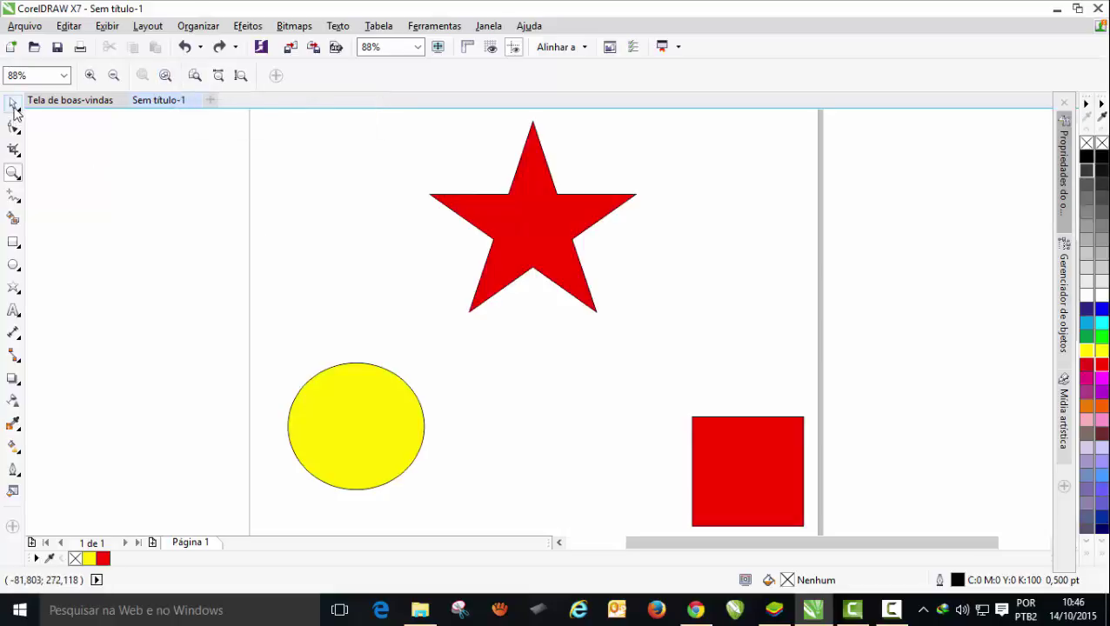
Return to the Pick tool so the page size and units controls reappear on the property bar
left_click(13, 104)
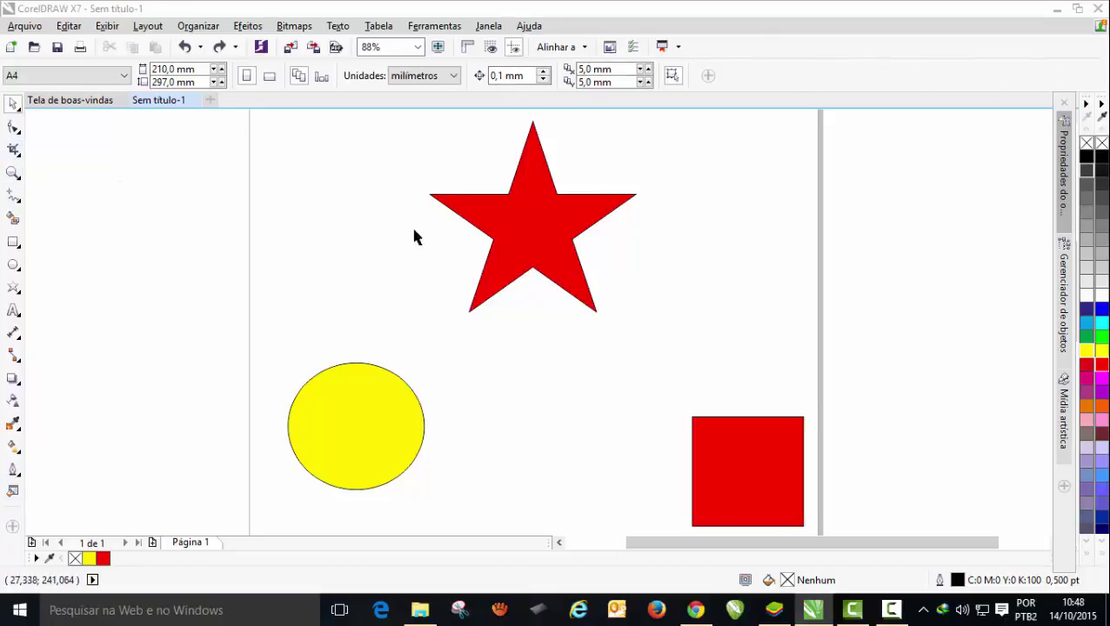
Show the Zoom toolbar via Janela > Barras de ferramentas > Zoom
left_click(492, 26)
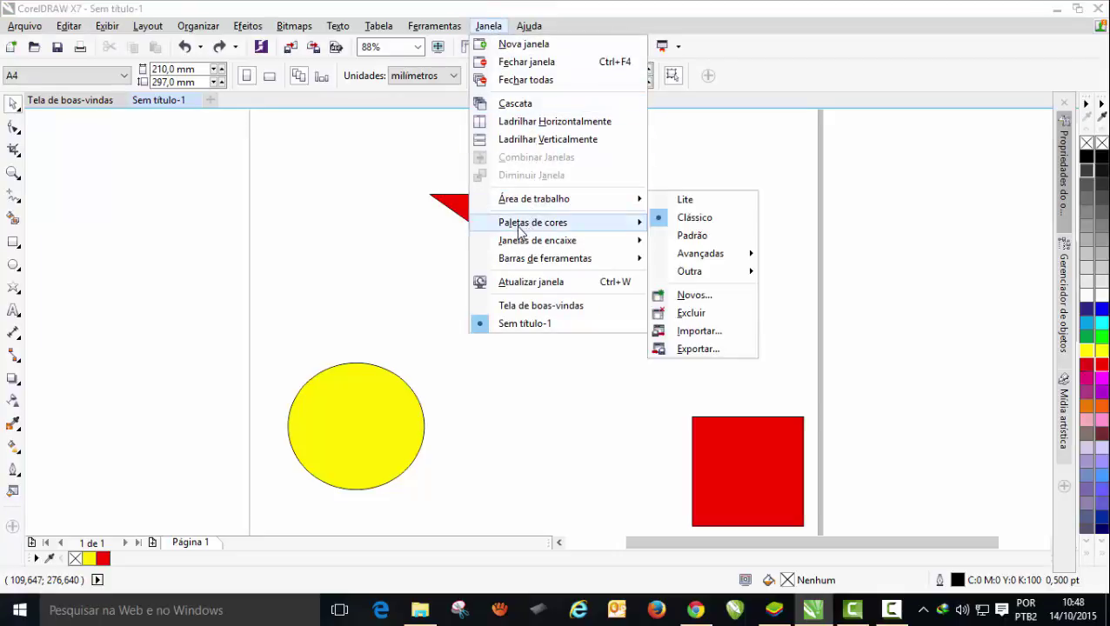
mouse_move(544, 258)
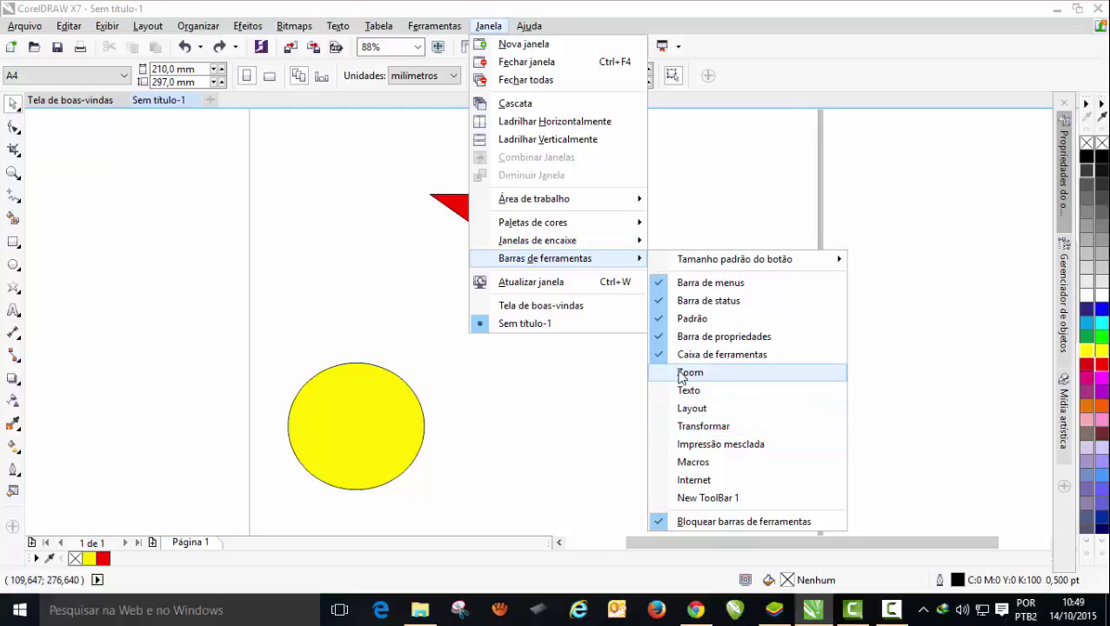
left_click(681, 373)
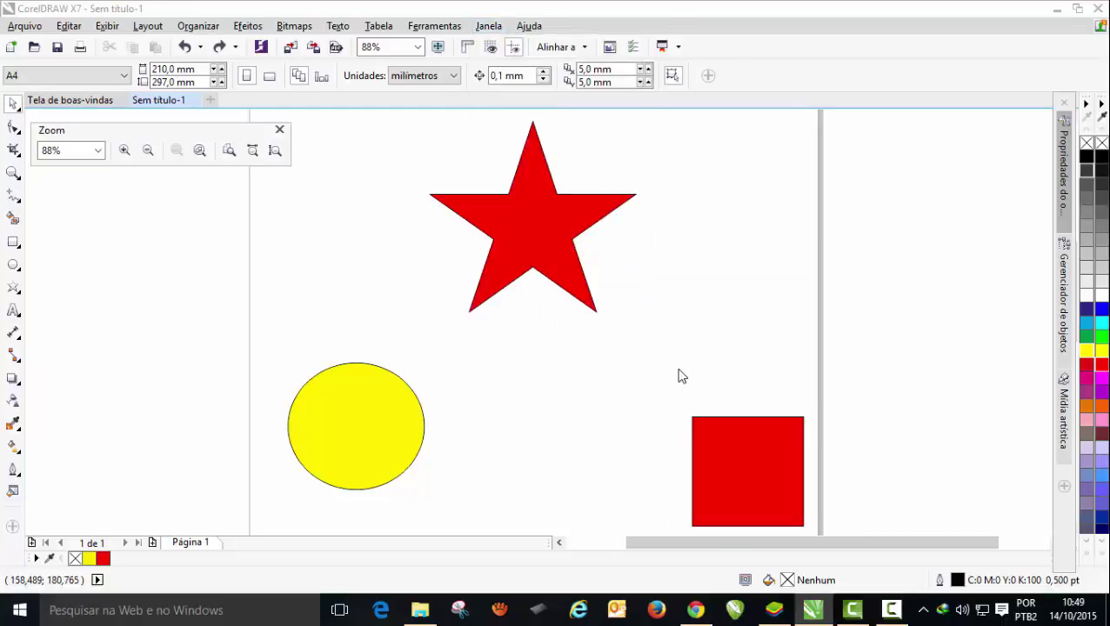
Dock the floating Zoom toolbar onto the property bar and select the red star
mouse_move(120, 136)
left_mouse_down()
mouse_move(174, 147)
mouse_move(194, 184)
mouse_move(339, 188)
mouse_move(135, 184)
mouse_move(337, 203)
mouse_move(686, 196)
mouse_move(792, 124)
mouse_move(812, 81)
left_mouse_up()
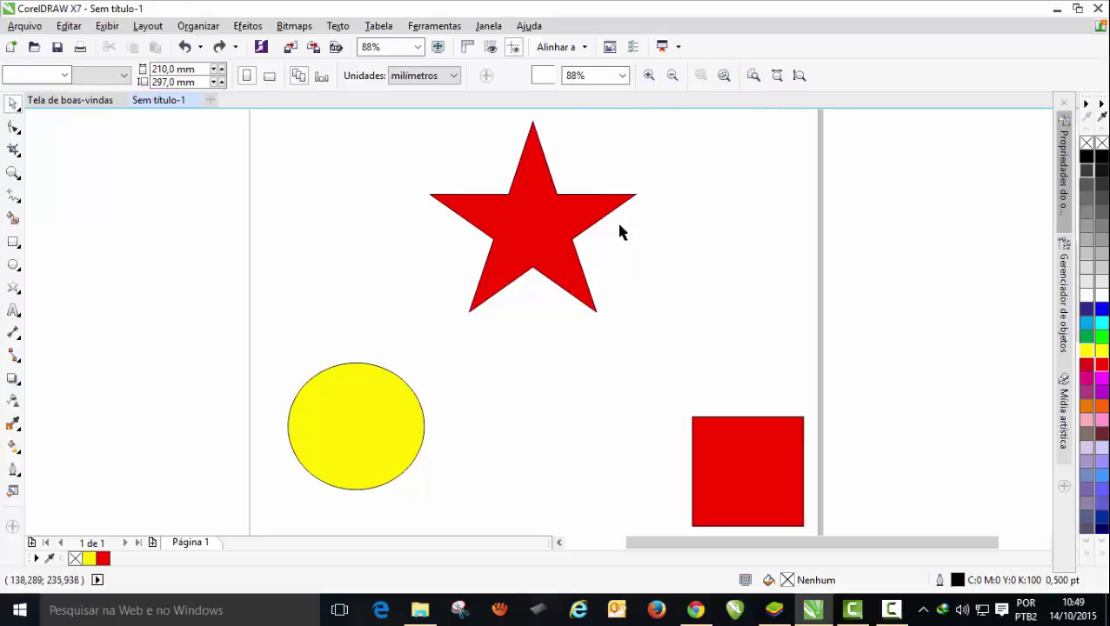
left_click(574, 243)
Move the red star slightly lower on the page and reselect it
left_click_drag(541, 206, 534, 269)
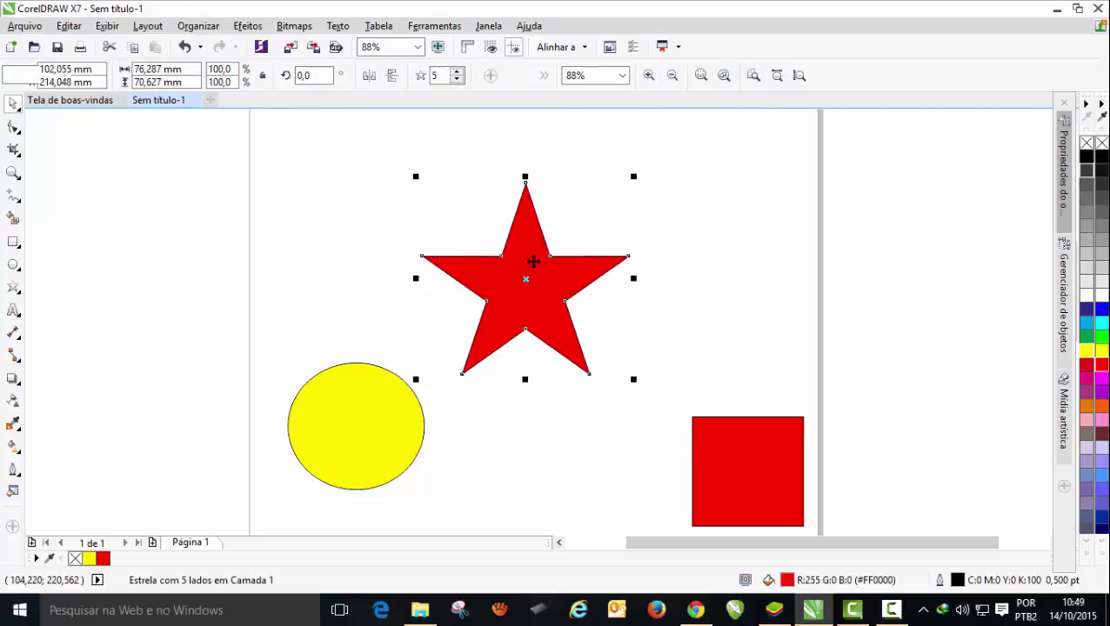
left_click(307, 210)
left_click(533, 305)
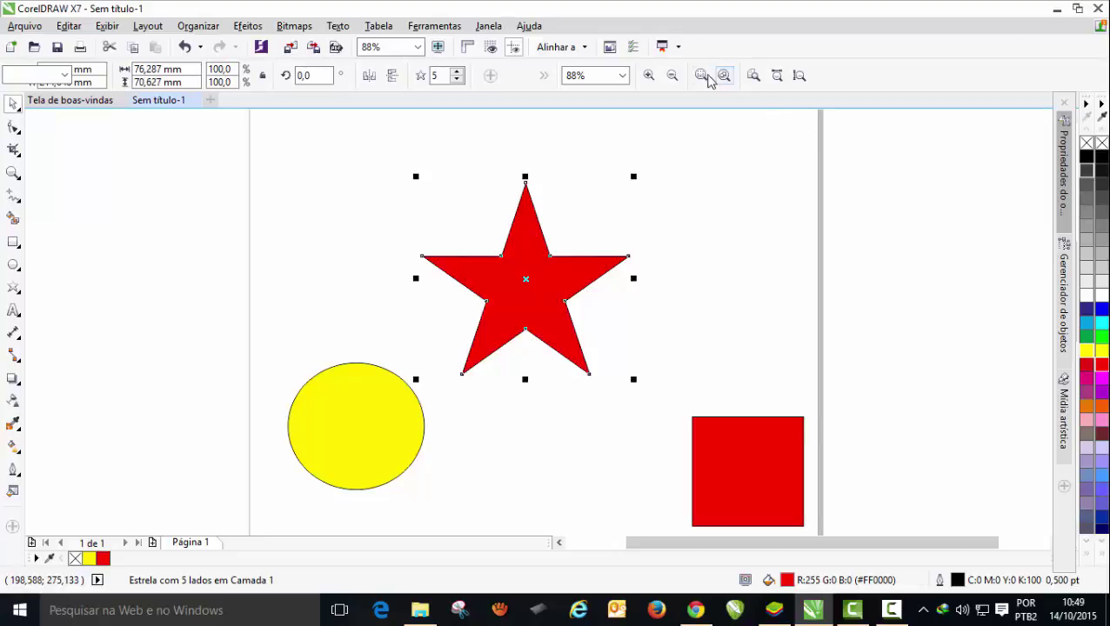
Try the docked Zoom buttons: selected, out, in, all objects, page, width, height; then deselect
left_click(701, 76)
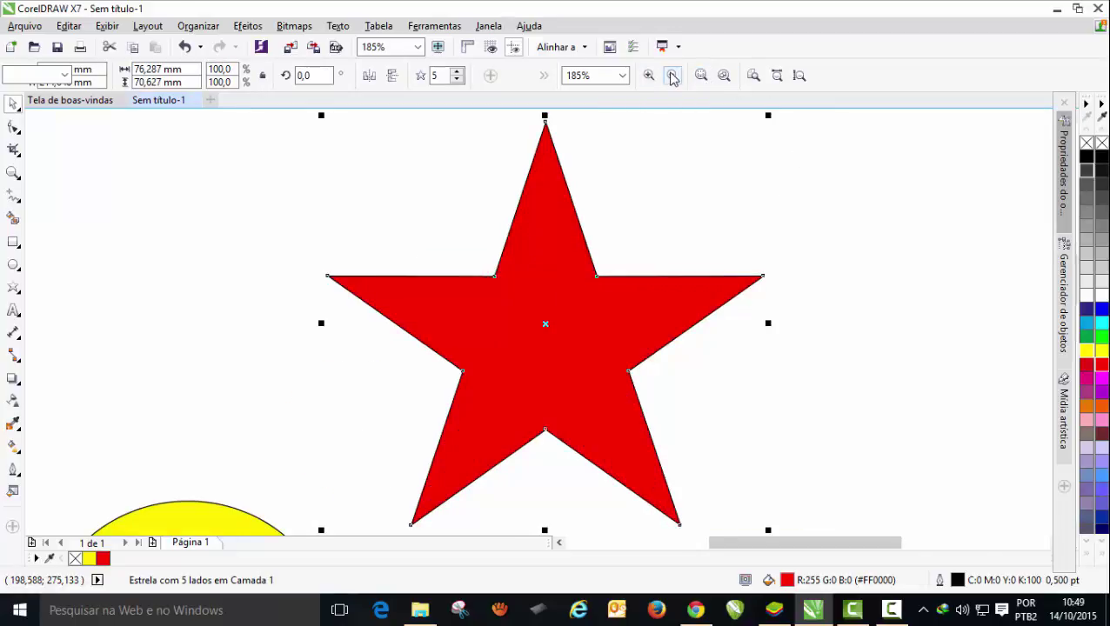
left_click(672, 76)
left_click(649, 76)
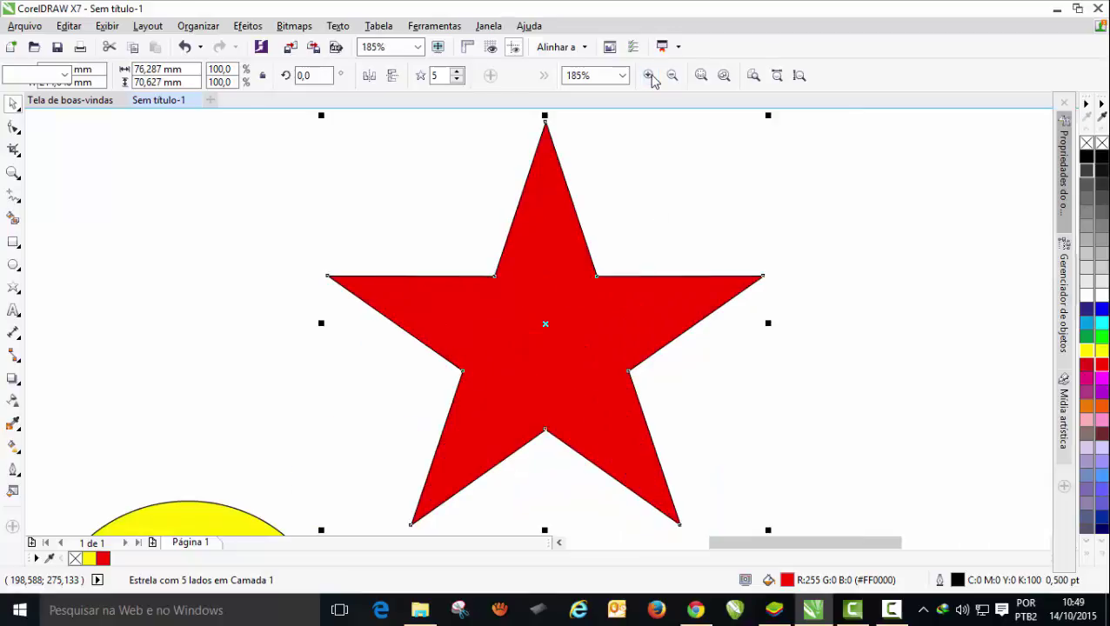
left_click(725, 76)
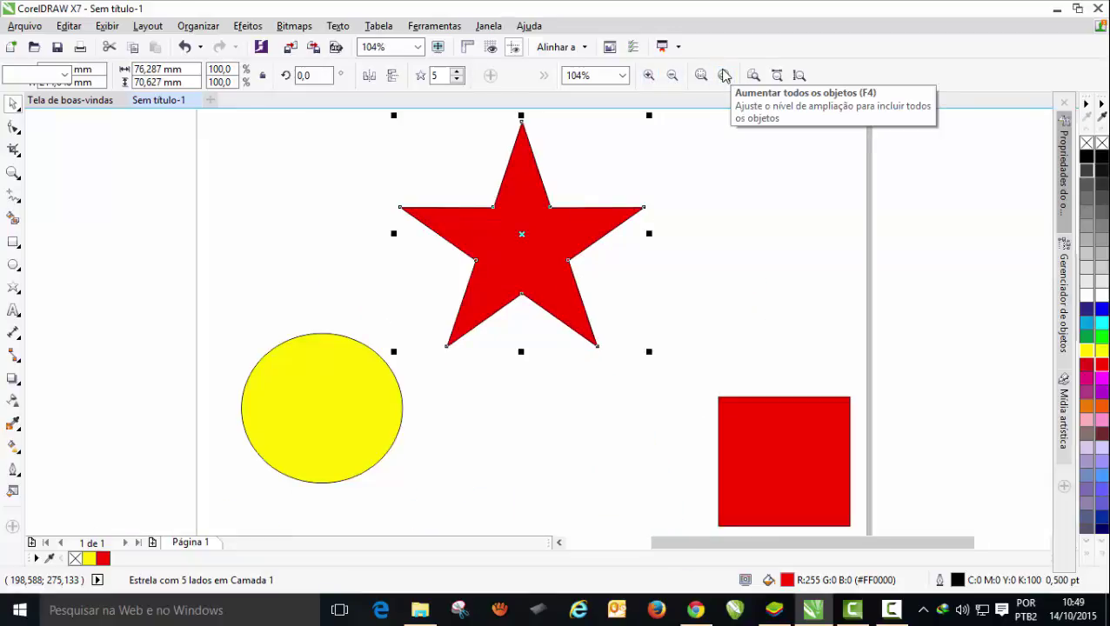
left_click(754, 75)
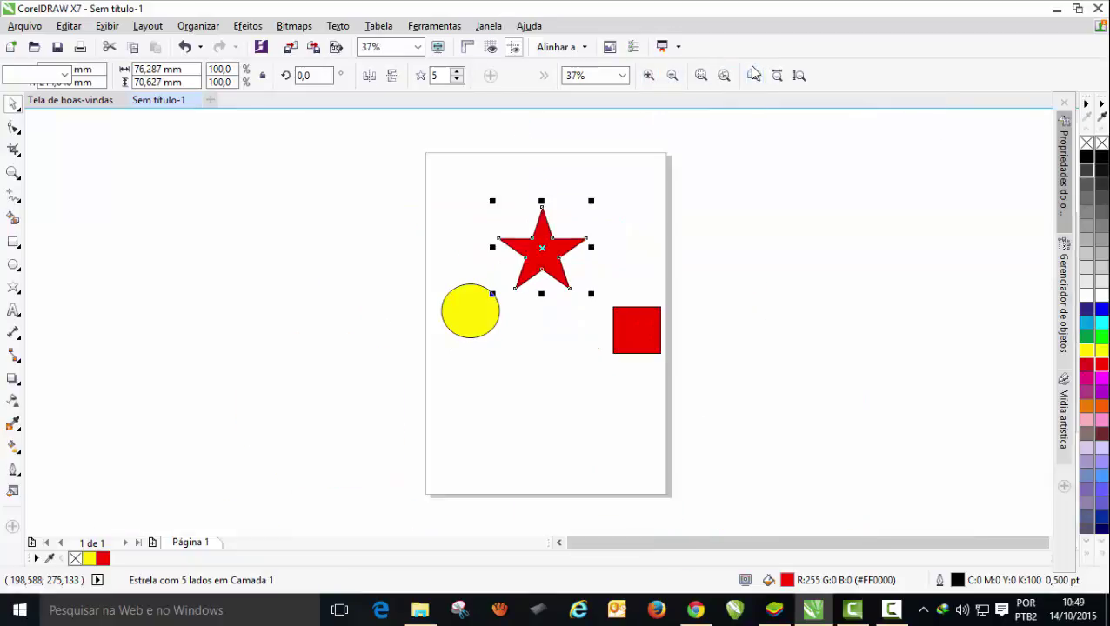
left_click(776, 75)
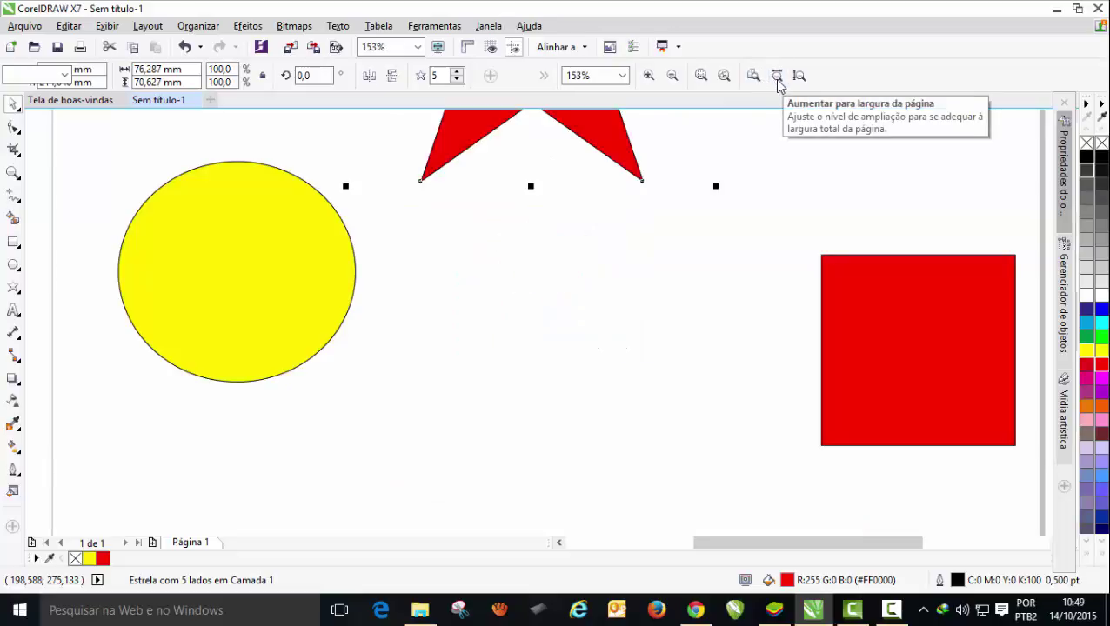
left_click(798, 75)
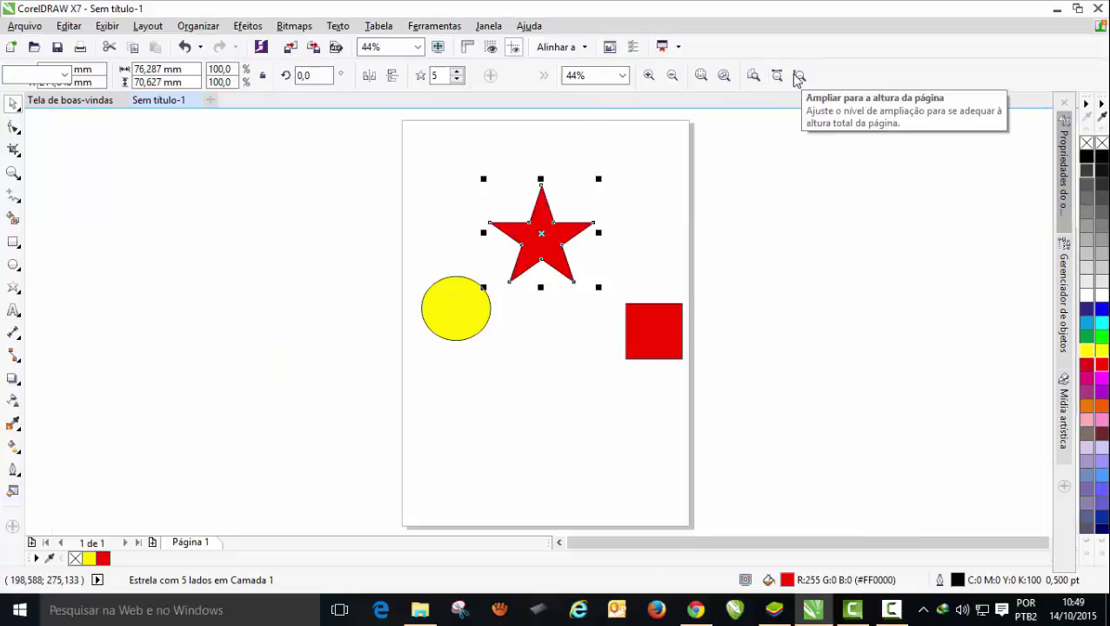
left_click(136, 193)
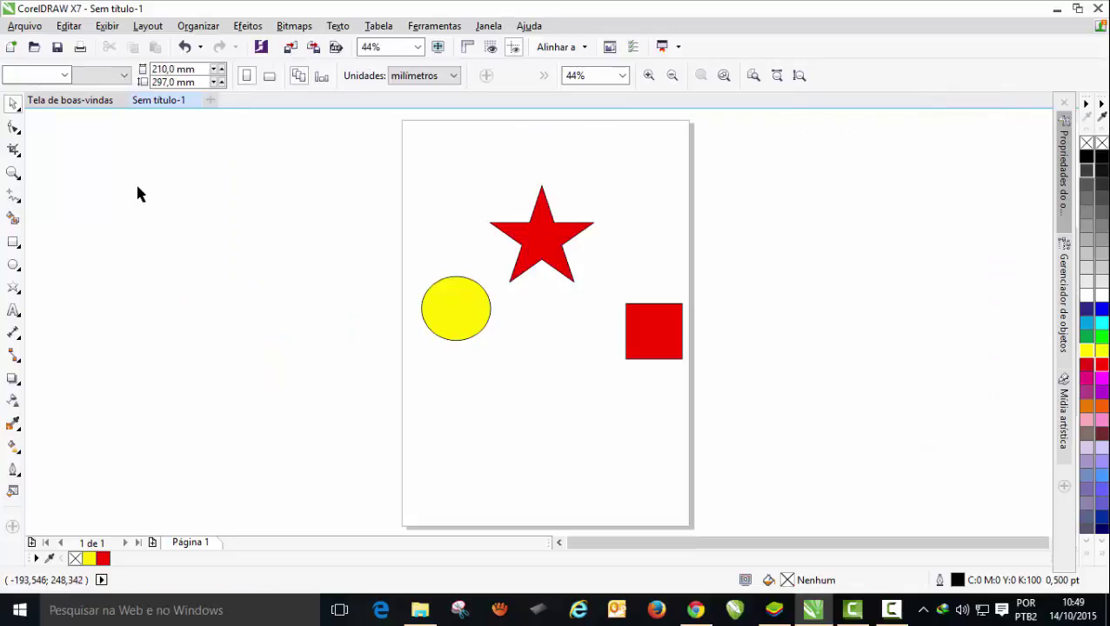